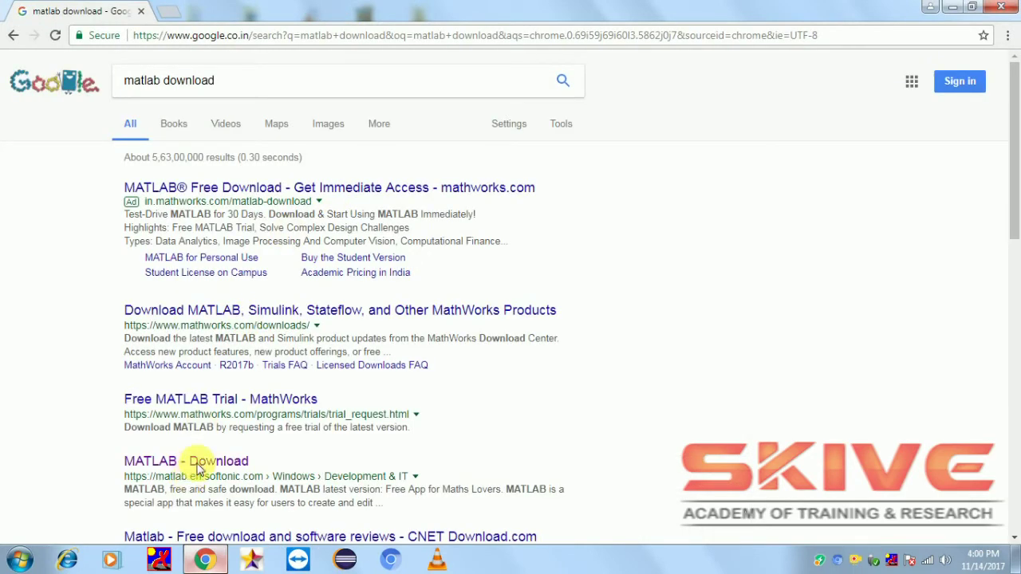
Open the Softonic MATLAB download page and check the computer's system type in its system properties.
click(200, 463)
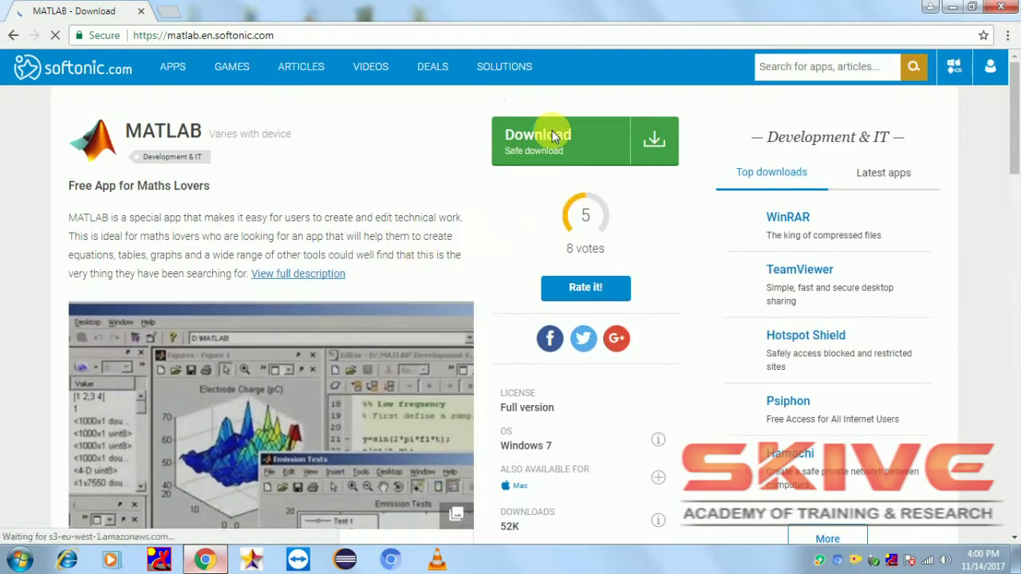
click(19, 560)
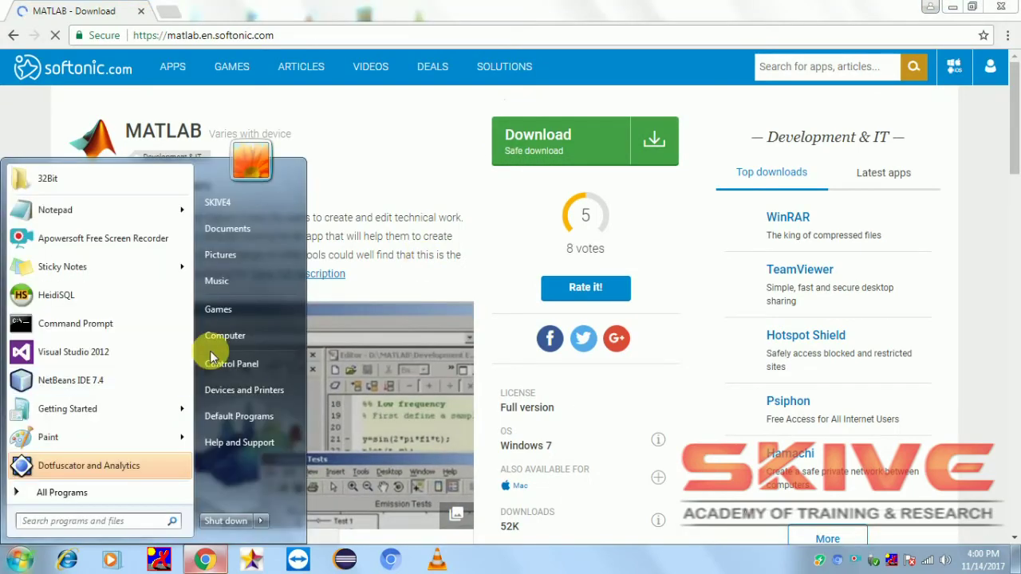
right_click(252, 343)
click(331, 467)
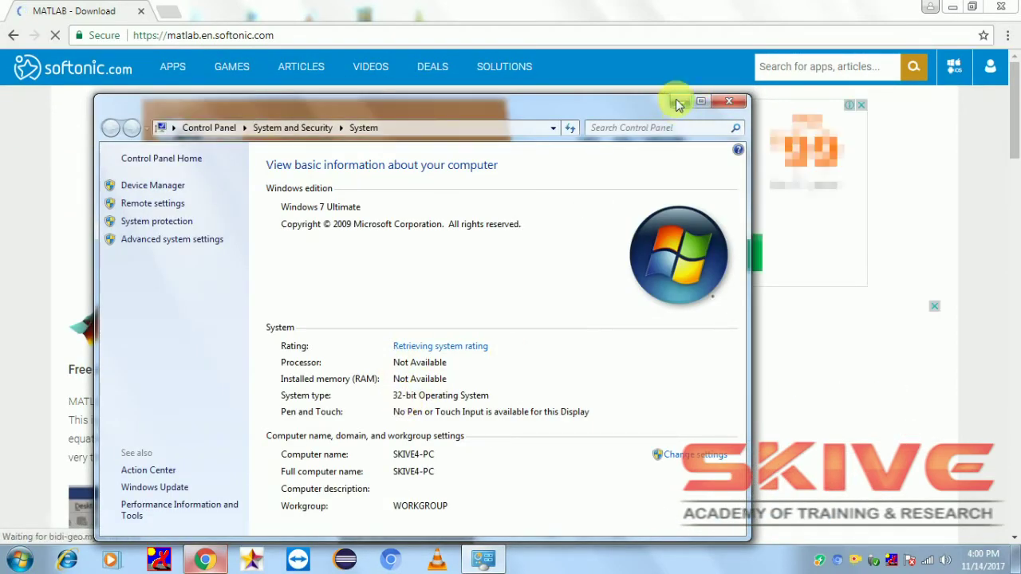
click(682, 101)
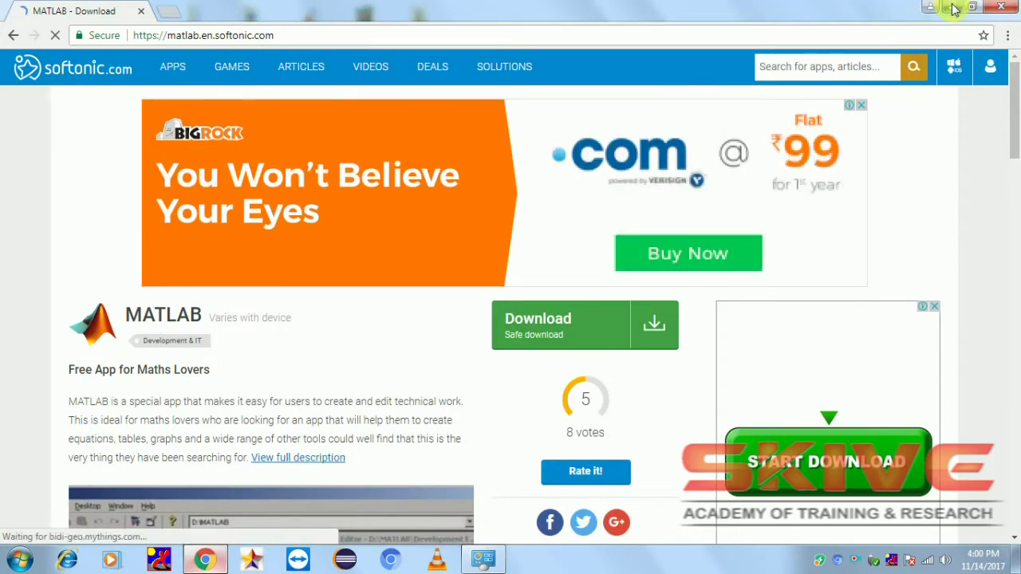
Launch the setup application from the MATLAB SETUP folder on the desktop.
click(953, 7)
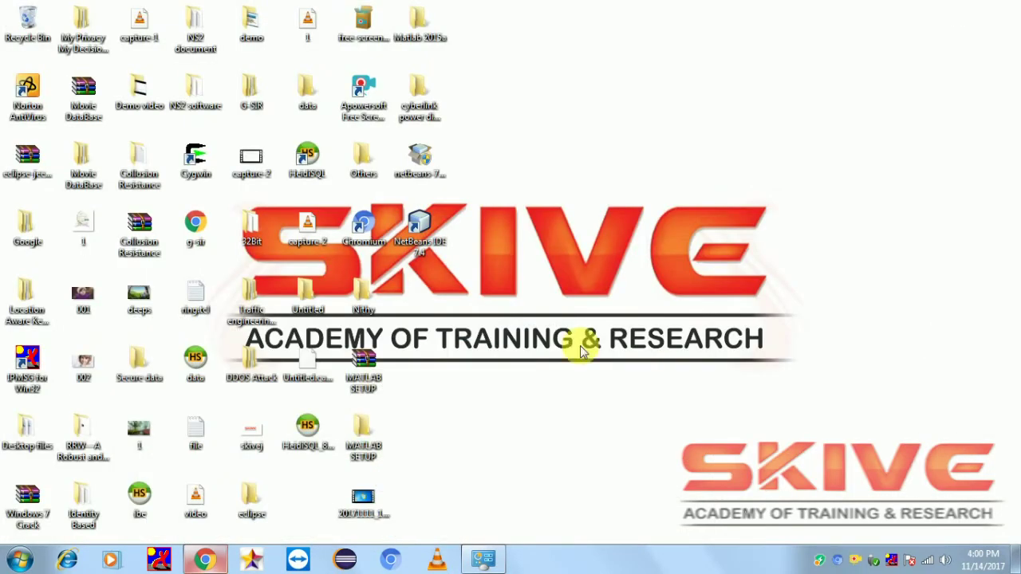
double_click(366, 440)
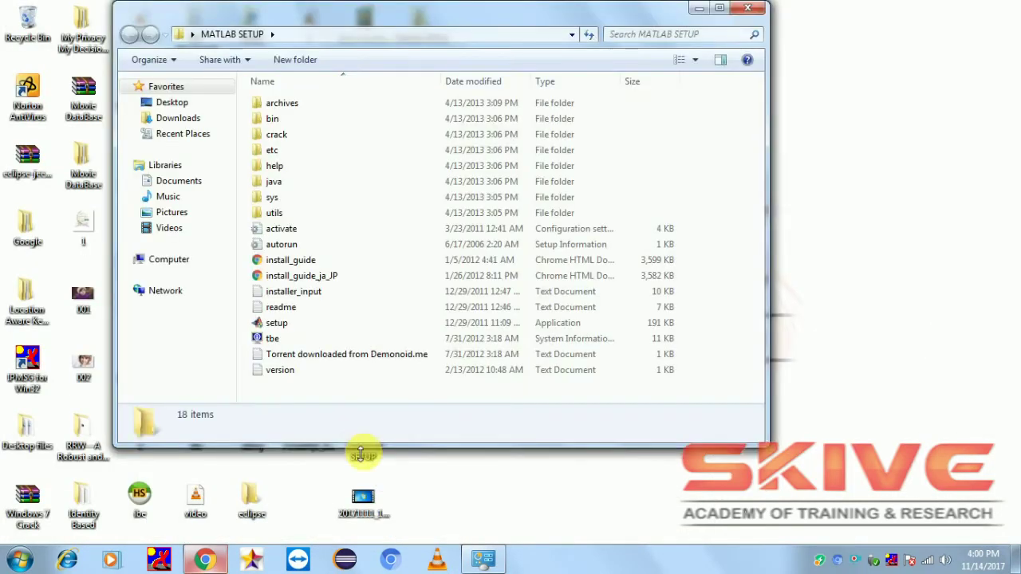
click(347, 322)
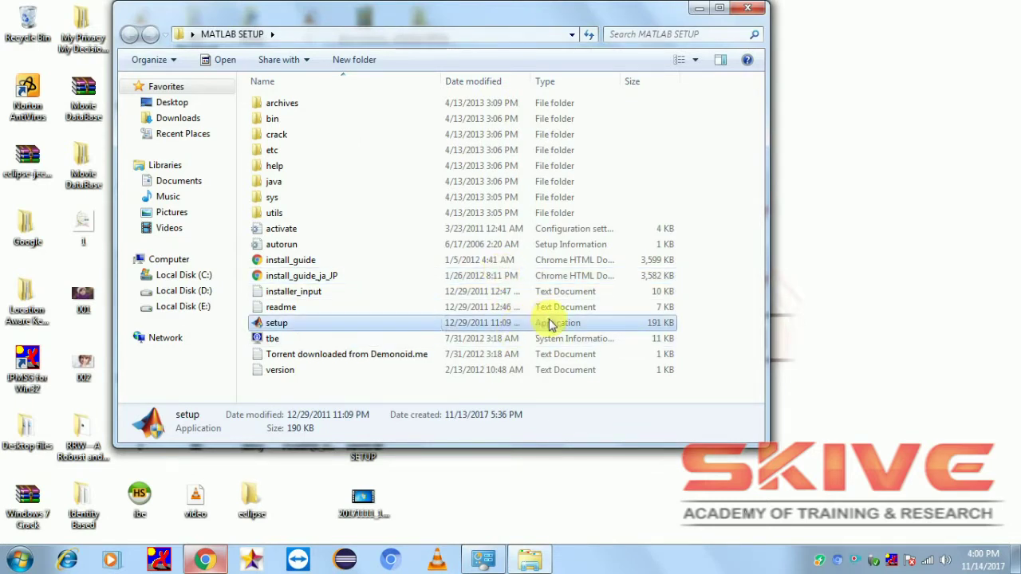
double_click(550, 327)
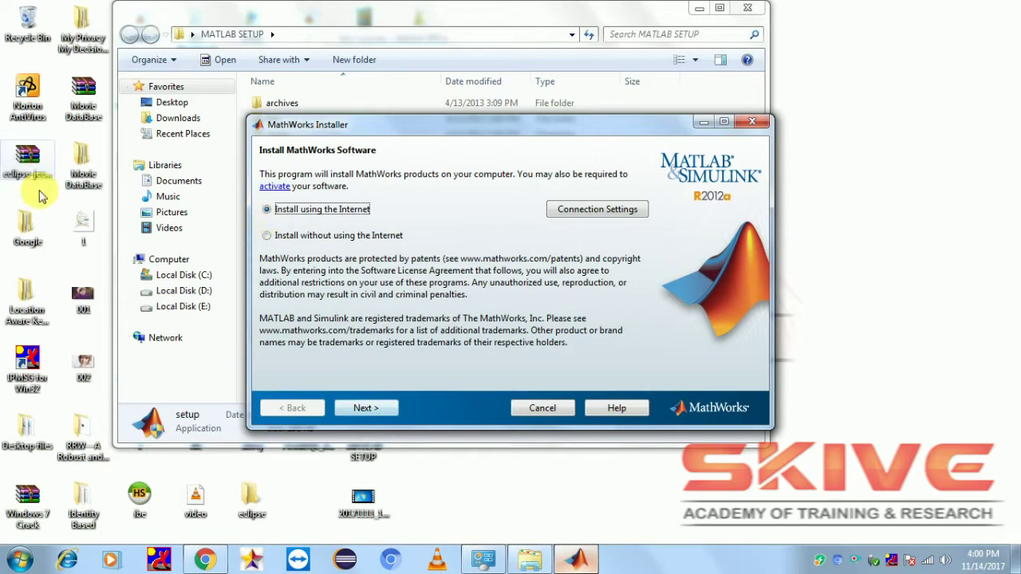
Choose to install without using the Internet and accept the MathWorks license agreement.
click(320, 236)
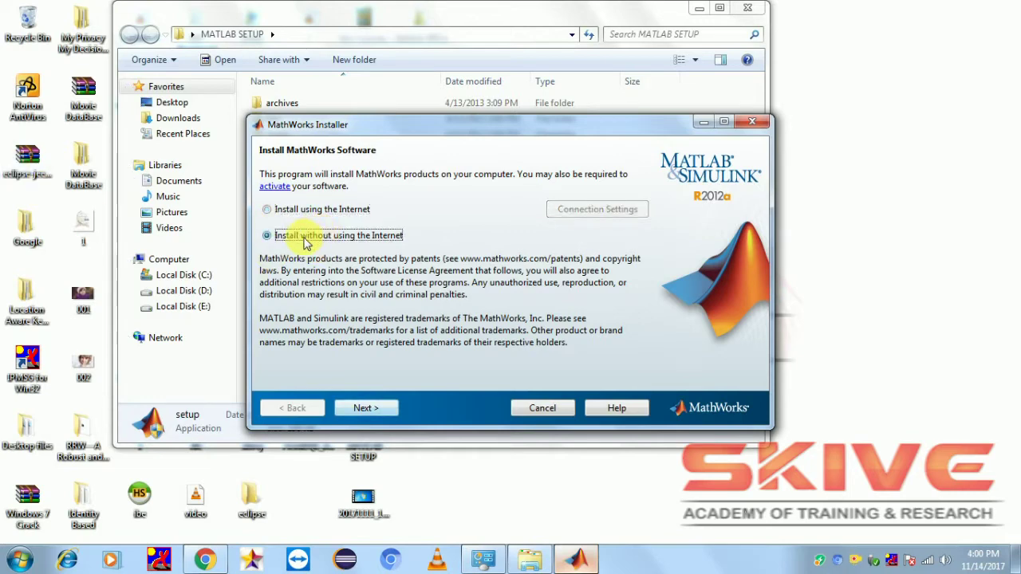
click(382, 406)
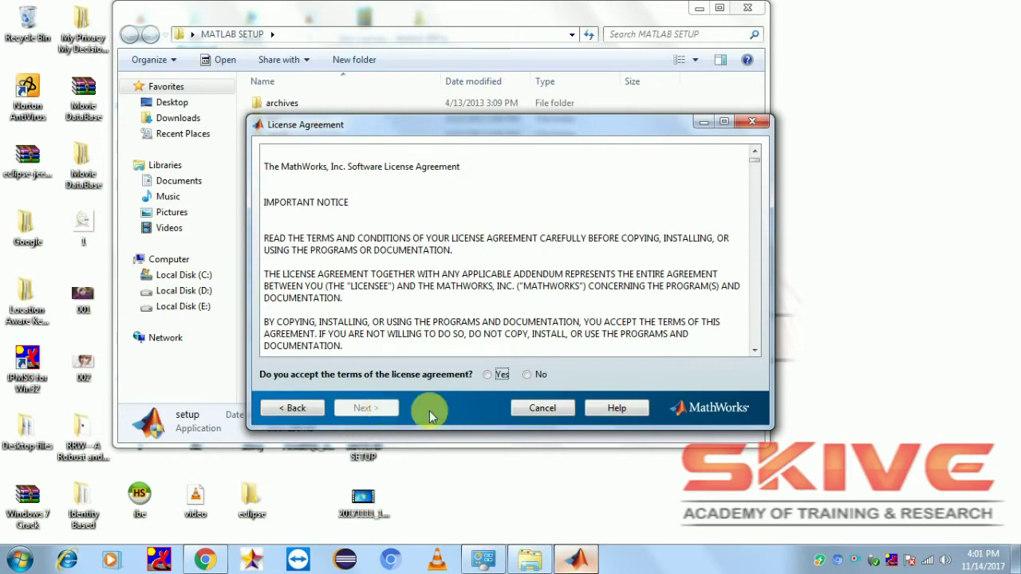
click(487, 374)
click(385, 407)
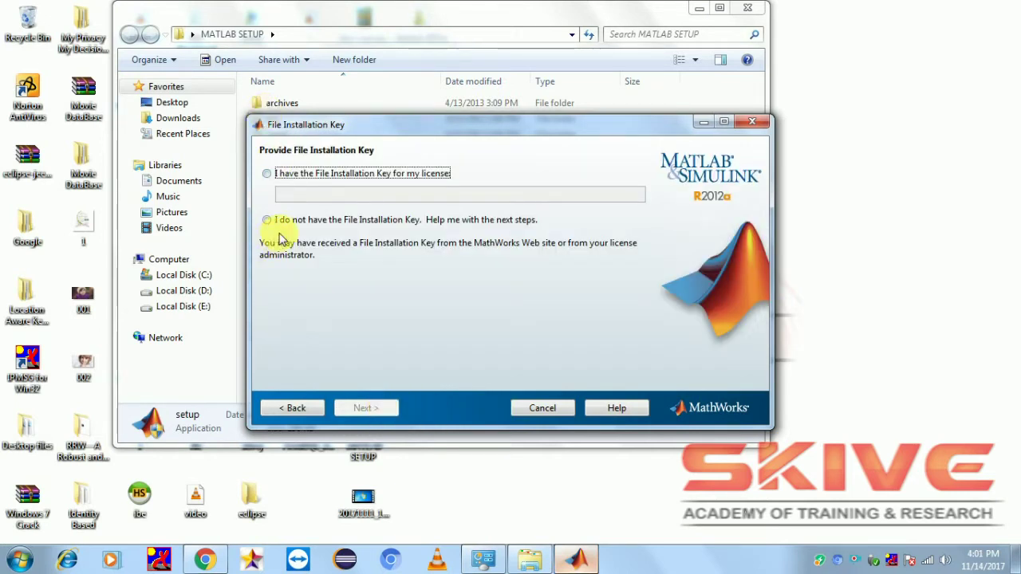
Choose to provide a File Installation Key and open the install text file in the setup's crack folder.
click(307, 176)
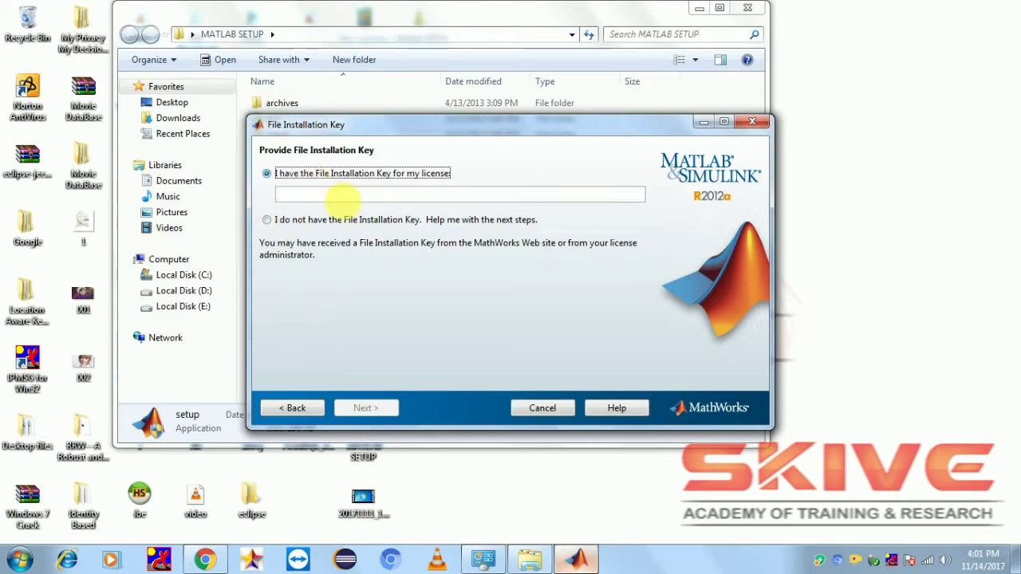
click(528, 561)
click(303, 134)
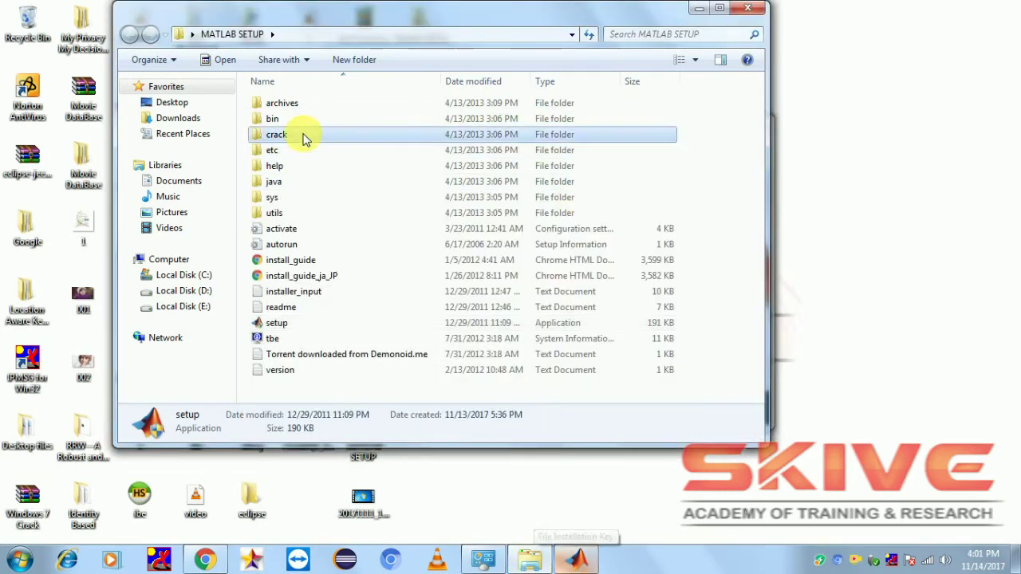
double_click(303, 134)
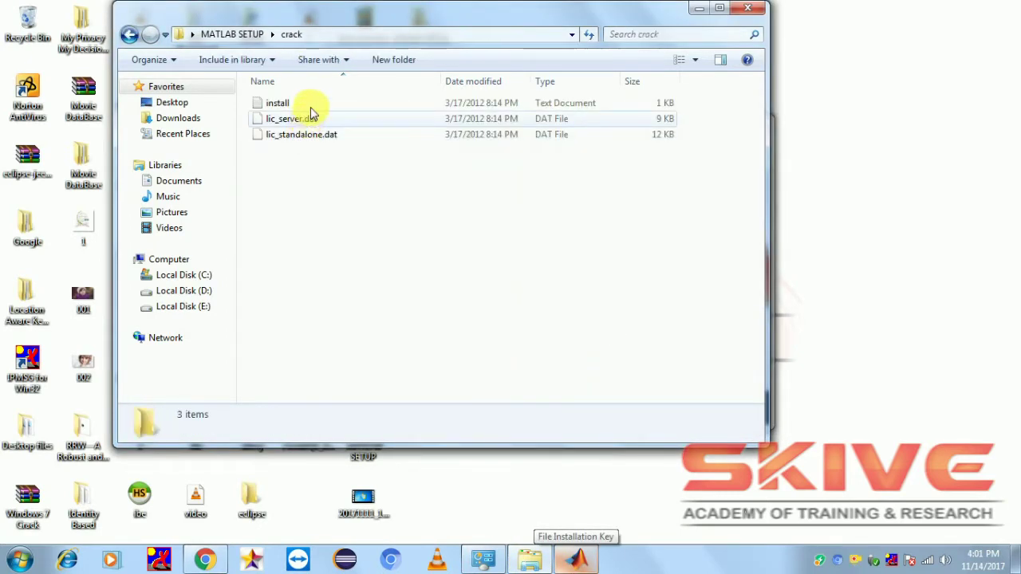
click(311, 109)
double_click(313, 106)
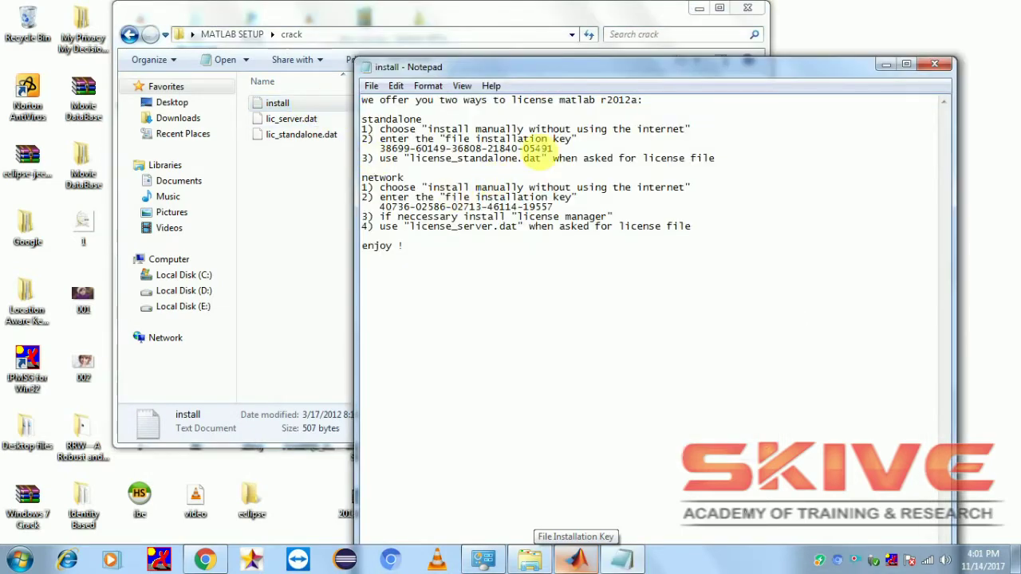
Examine the standalone and network sections of the install text file.
drag(551, 148, 404, 119)
click(404, 118)
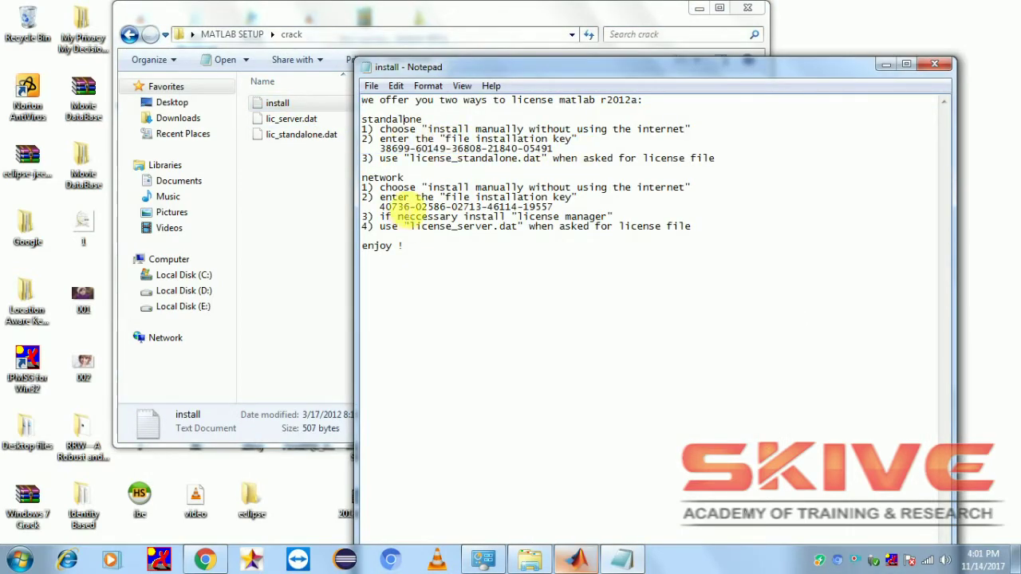
double_click(383, 177)
click(423, 119)
drag(423, 119, 360, 111)
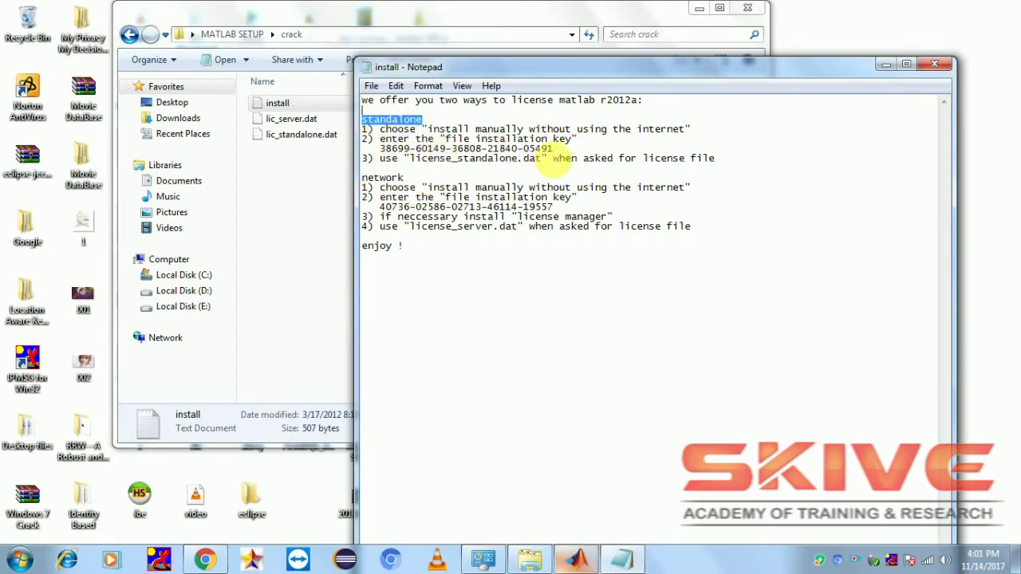
Copy the standalone file installation key from the text file and submit it in the installer's key field.
drag(552, 150, 386, 149)
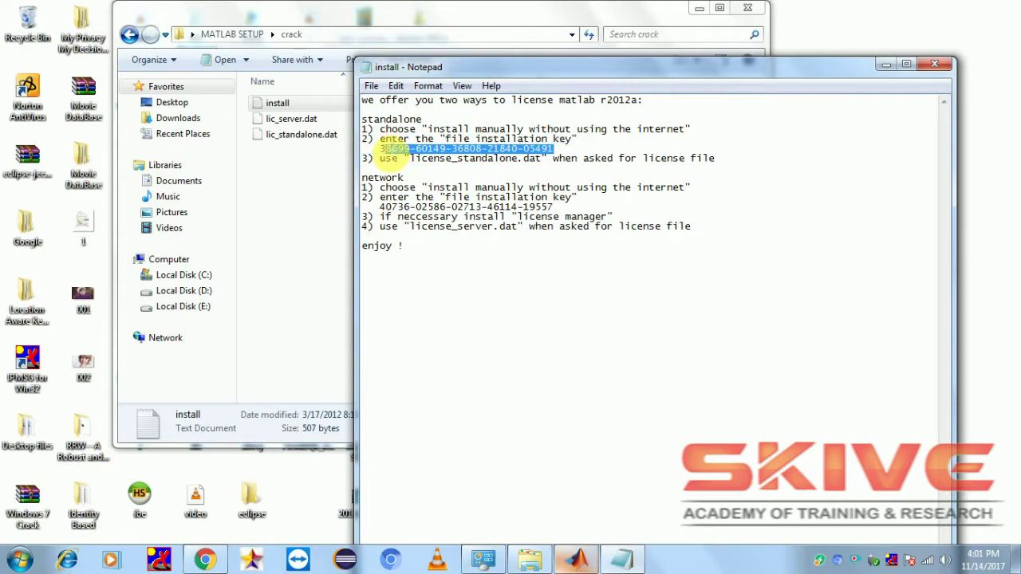
right_click(383, 150)
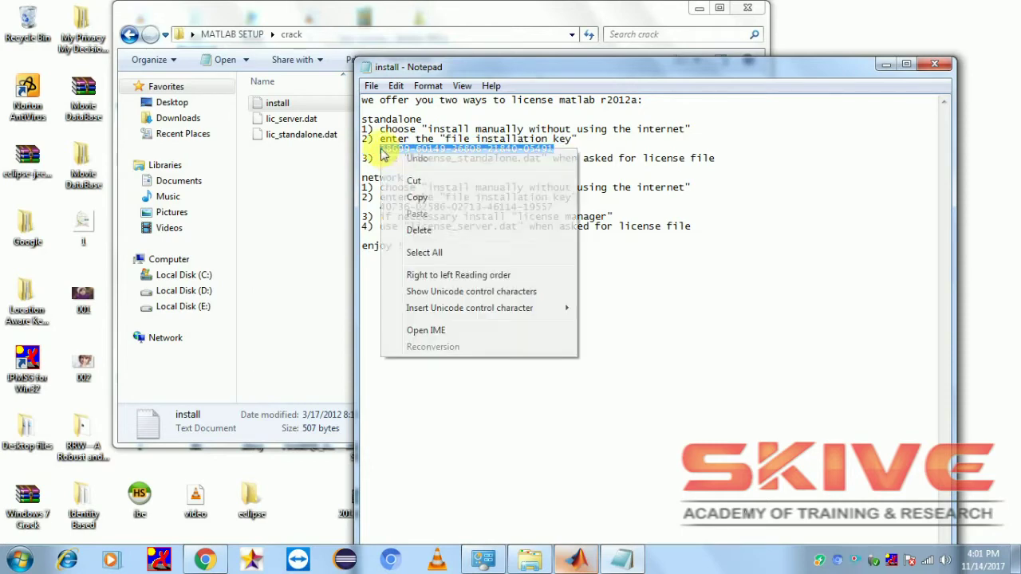
click(420, 197)
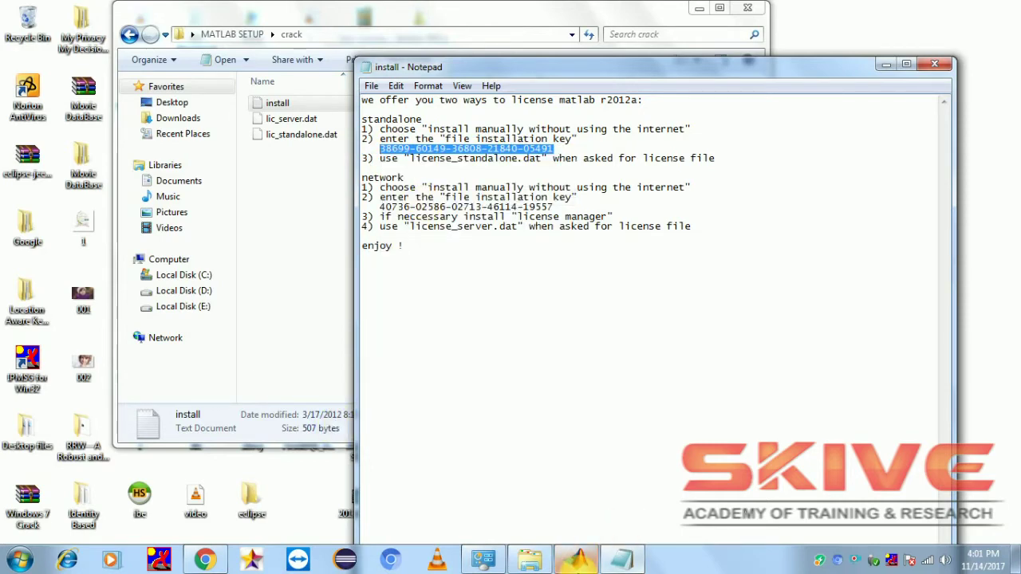
click(620, 524)
click(319, 196)
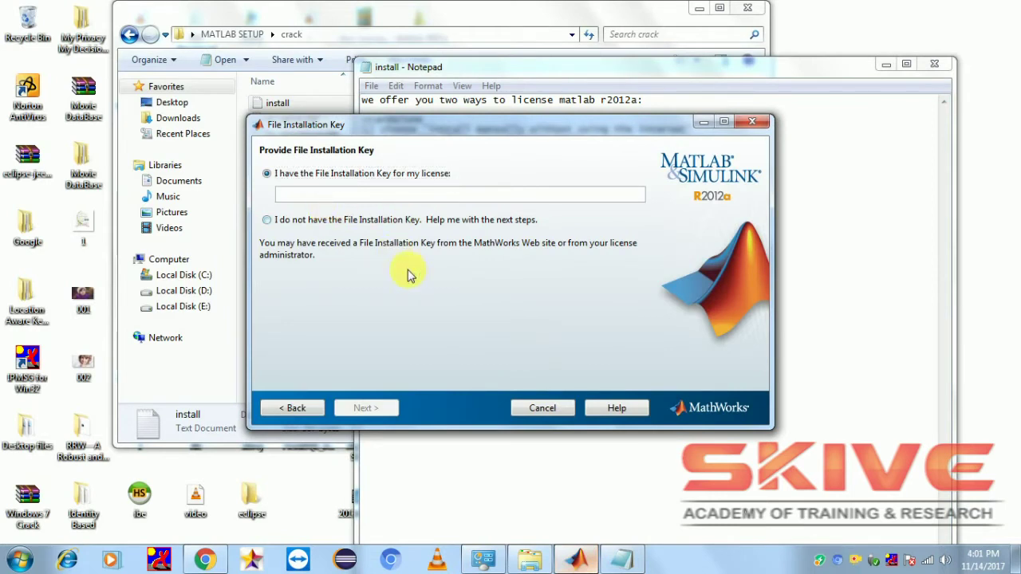
key(ctrl+v)
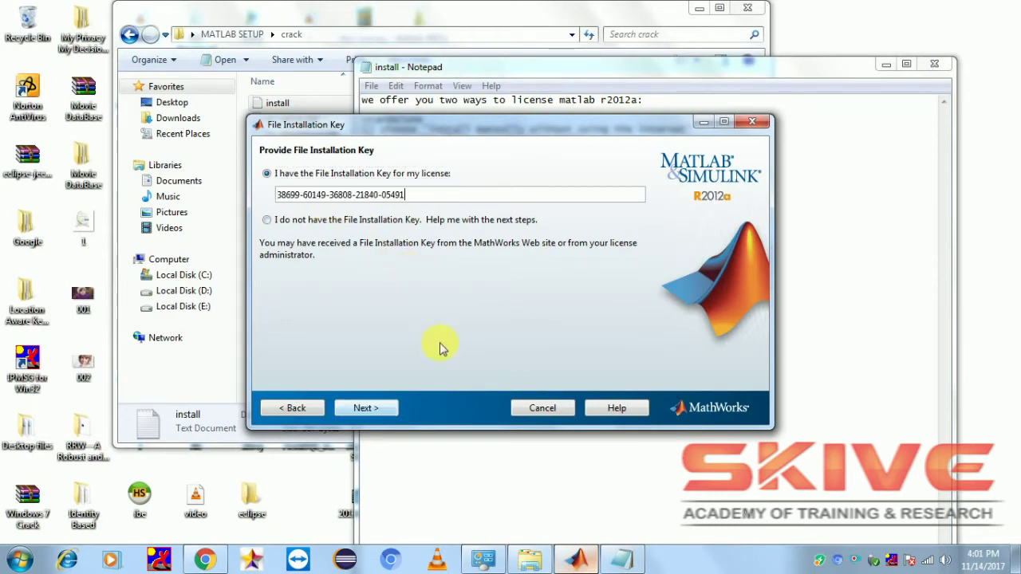
click(368, 407)
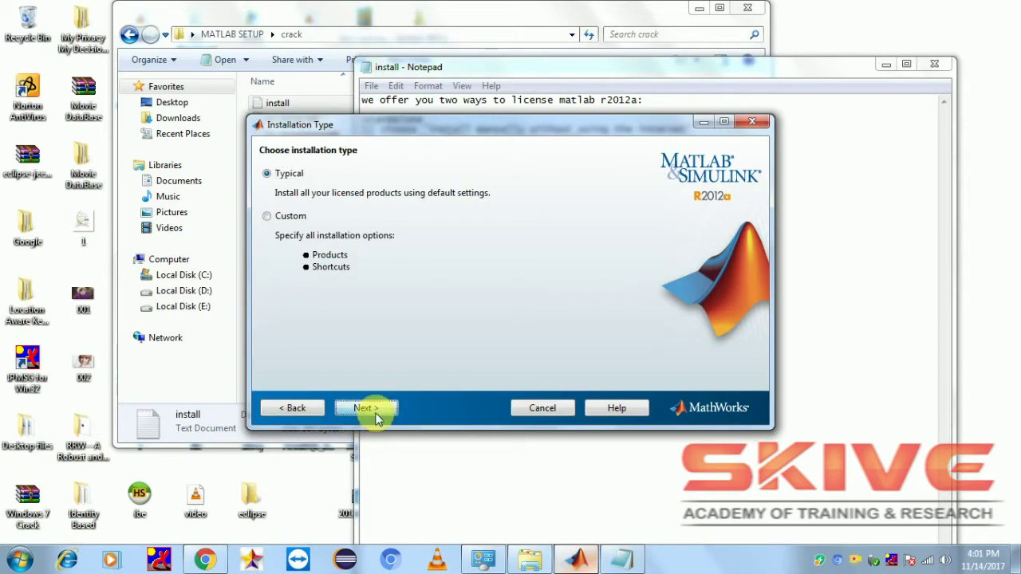
Start a Typical installation into a newly created C:\Program Files\MATLAB\R2012a folder.
click(368, 409)
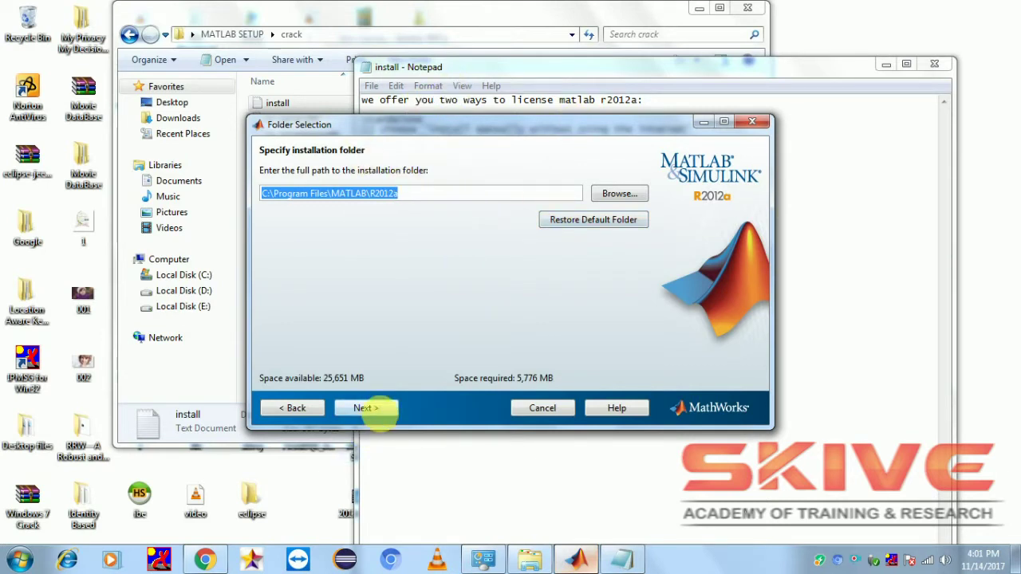
click(375, 409)
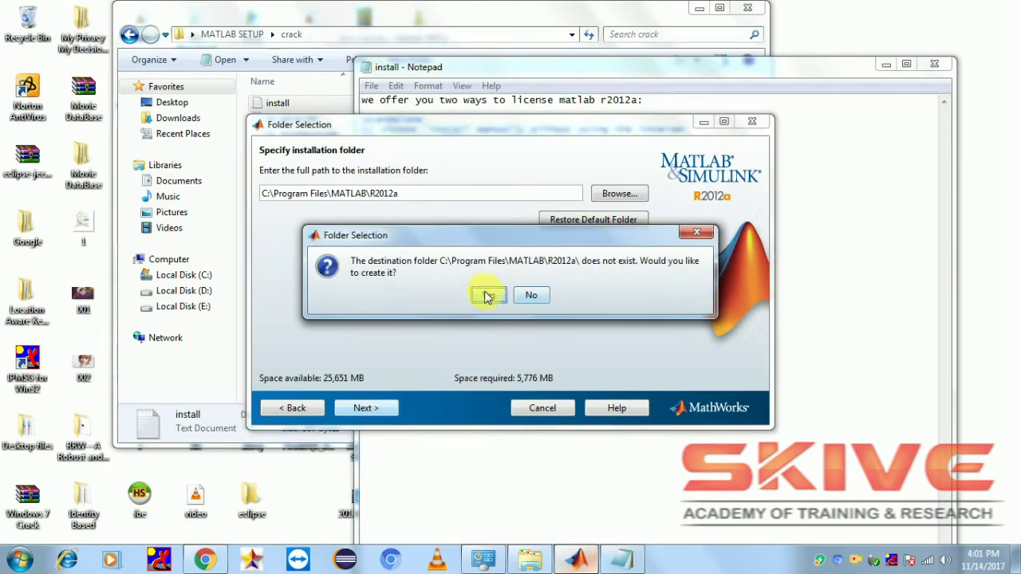
click(489, 296)
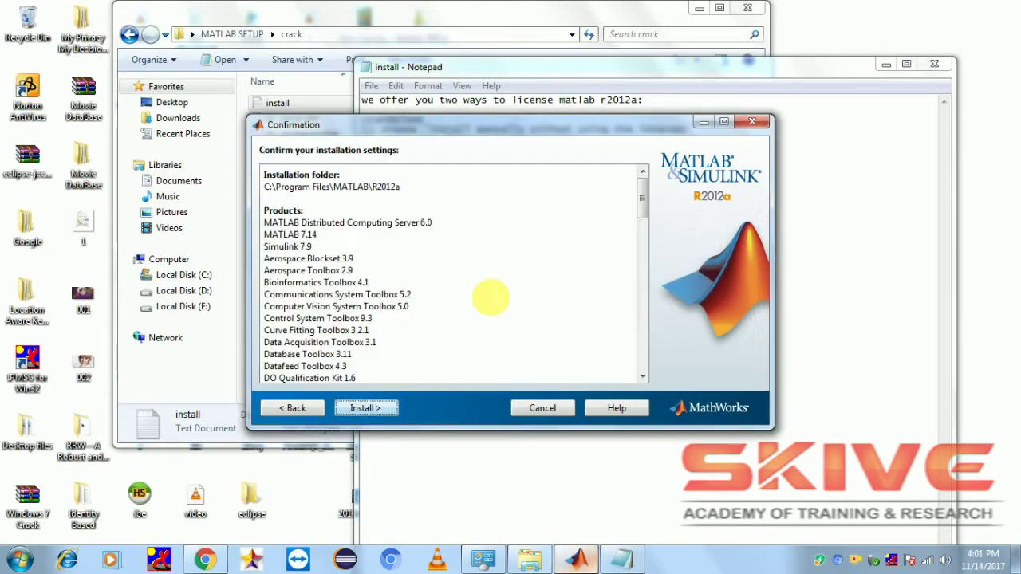
click(365, 409)
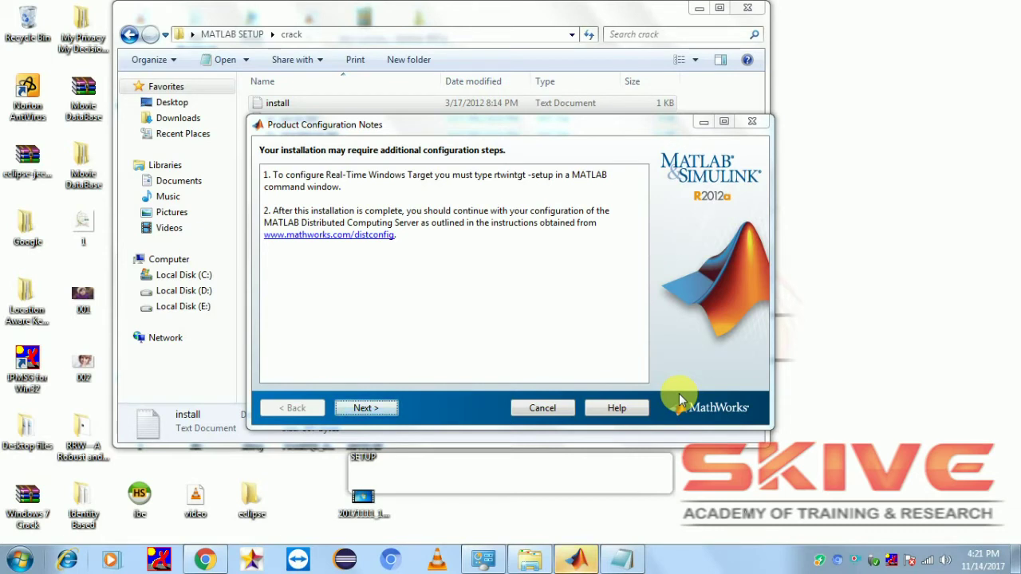
Continue past the product configuration notes, finish the installer, and minimize the crack folder window.
click(382, 405)
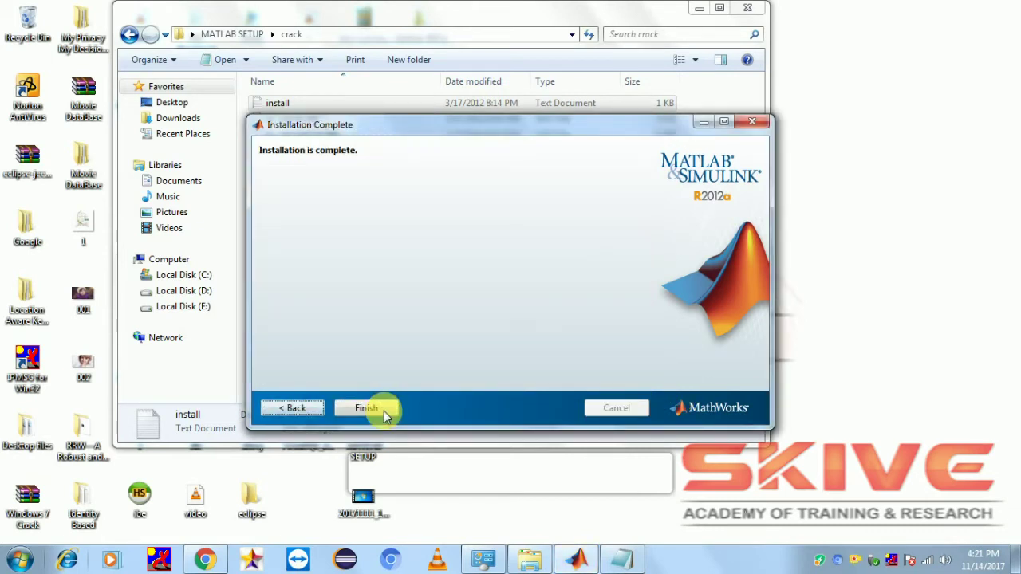
click(371, 408)
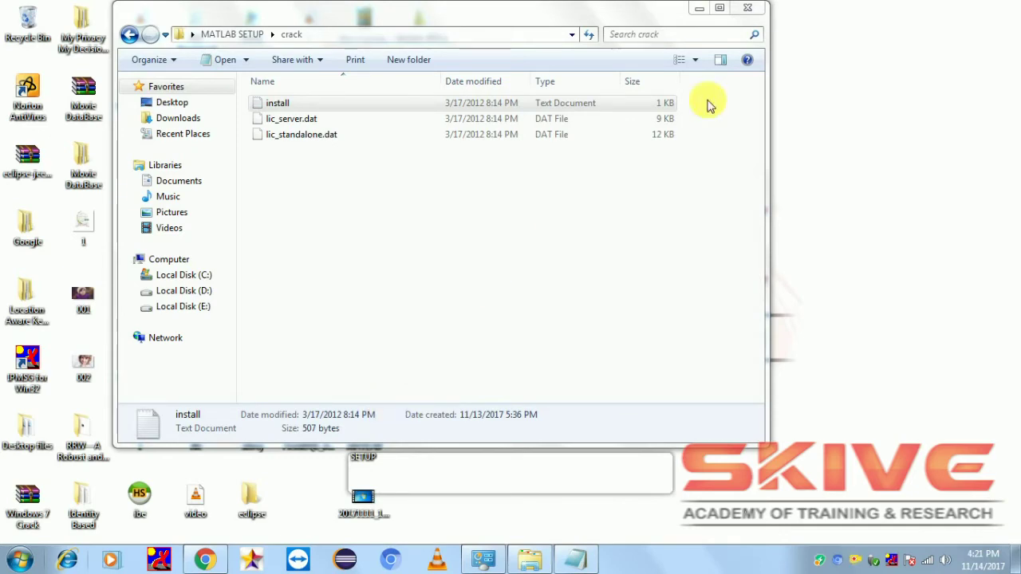
click(701, 8)
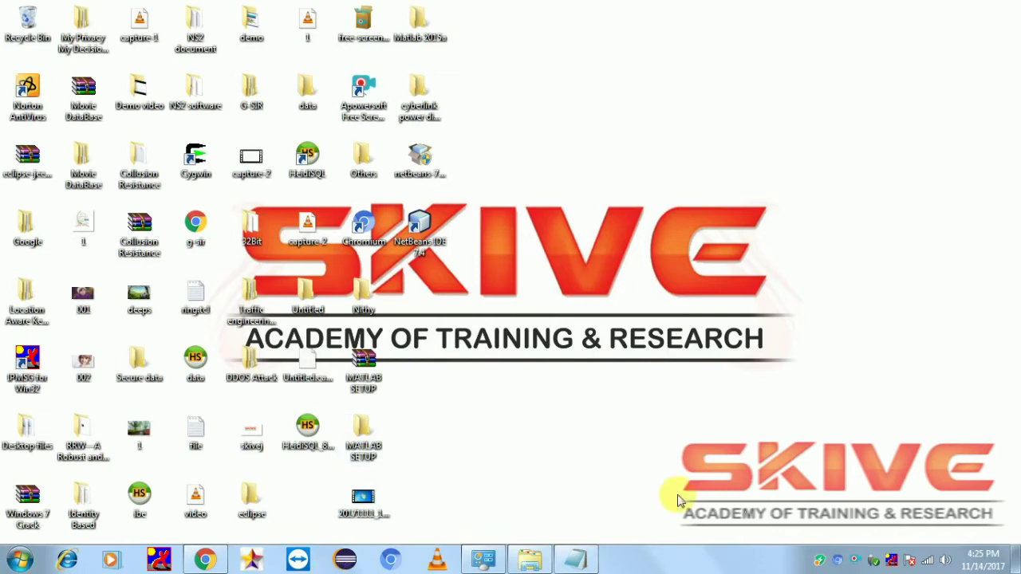
Open the installed R2012a folder under C:\Program Files\MATLAB.
click(17, 560)
click(257, 337)
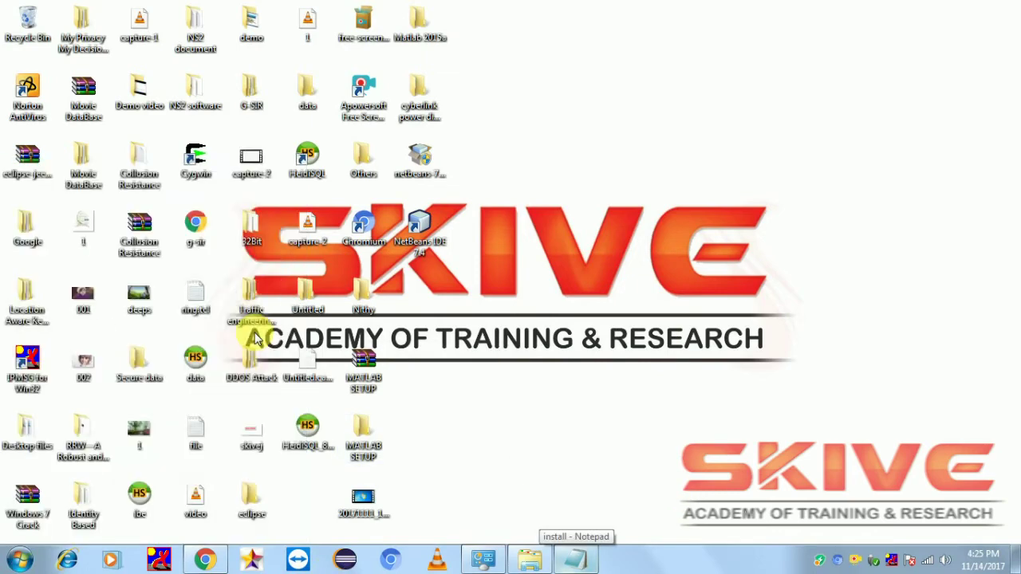
click(448, 155)
double_click(448, 155)
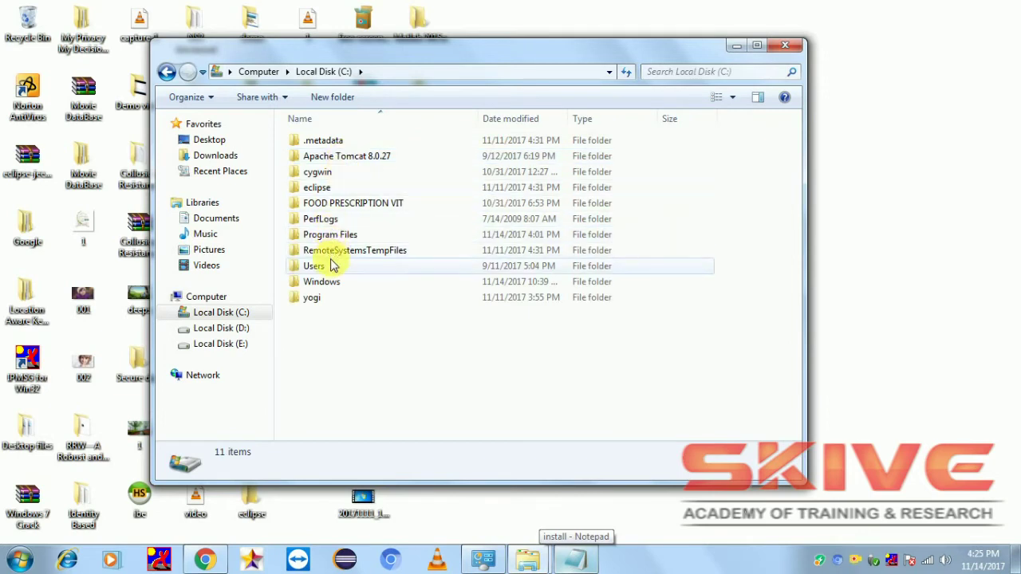
double_click(330, 234)
click(346, 197)
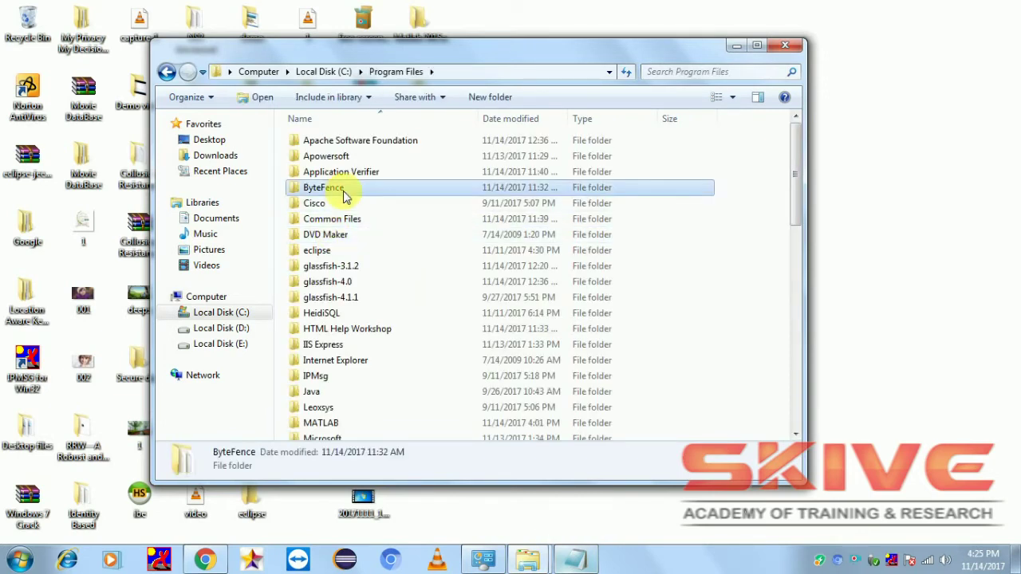
key(m)
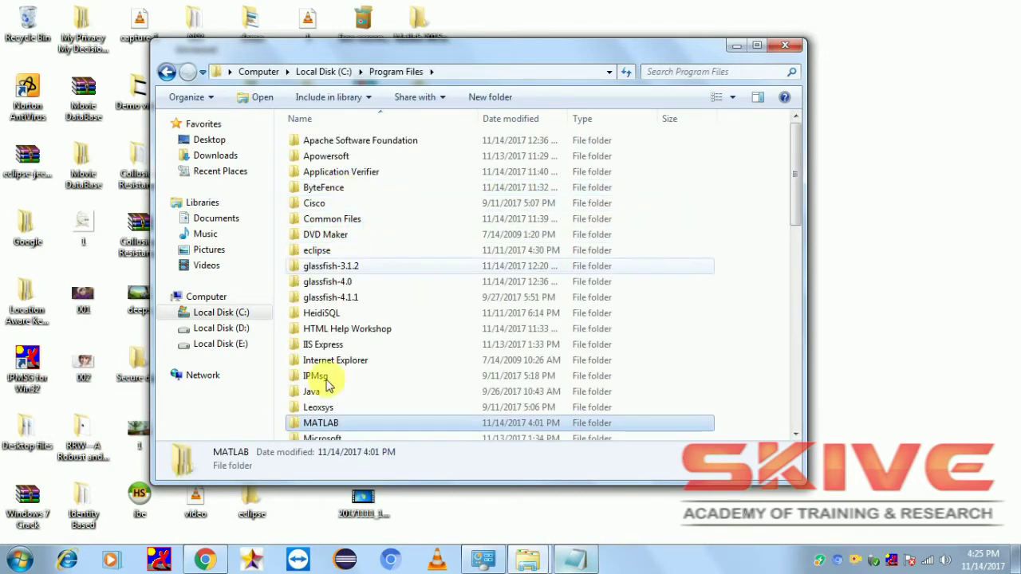
double_click(334, 427)
double_click(347, 144)
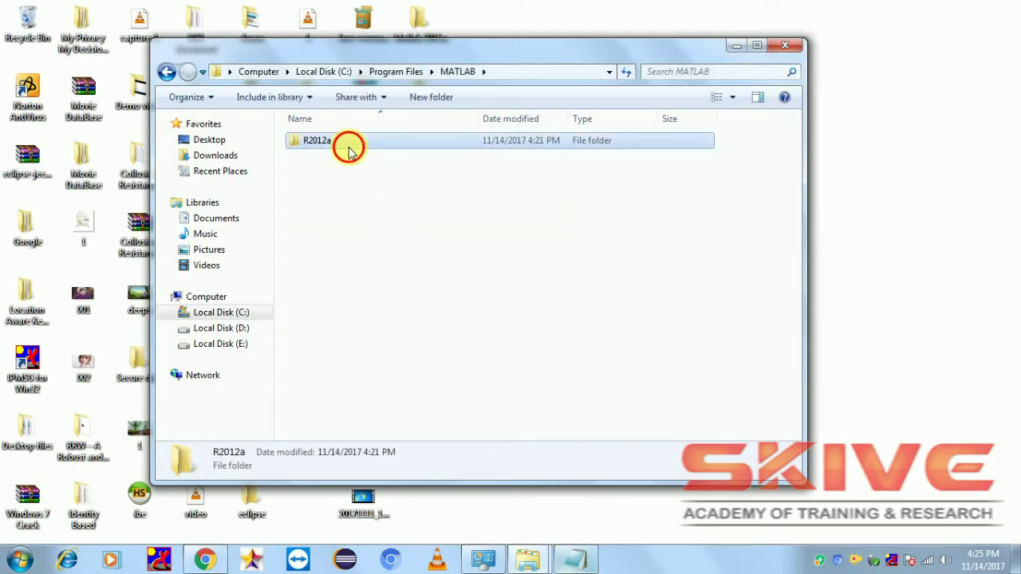
Look through the installed R2012a folder and open its bin subfolder.
scroll(355, 266, down, 3)
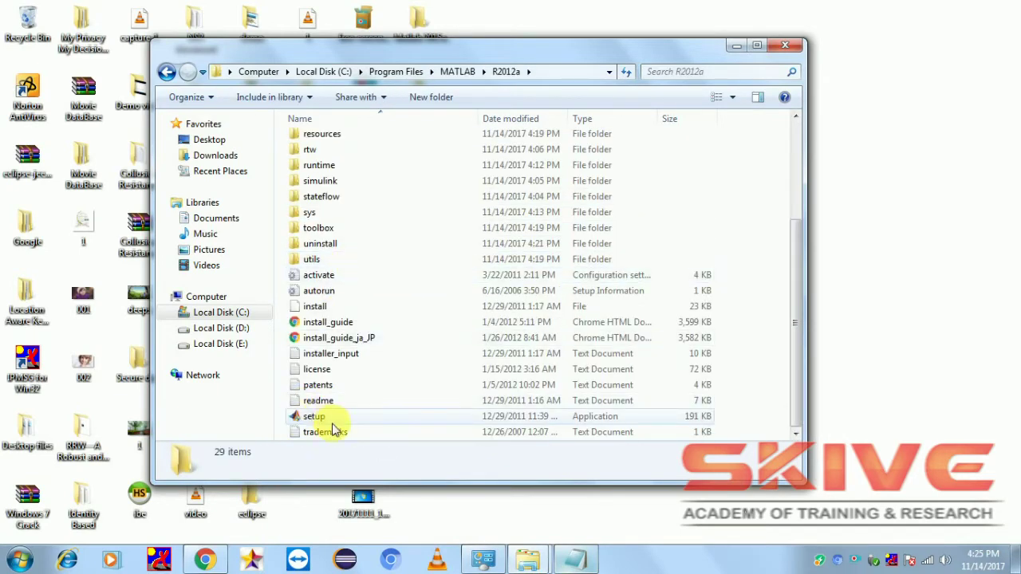
click(327, 421)
scroll(353, 272, up, 3)
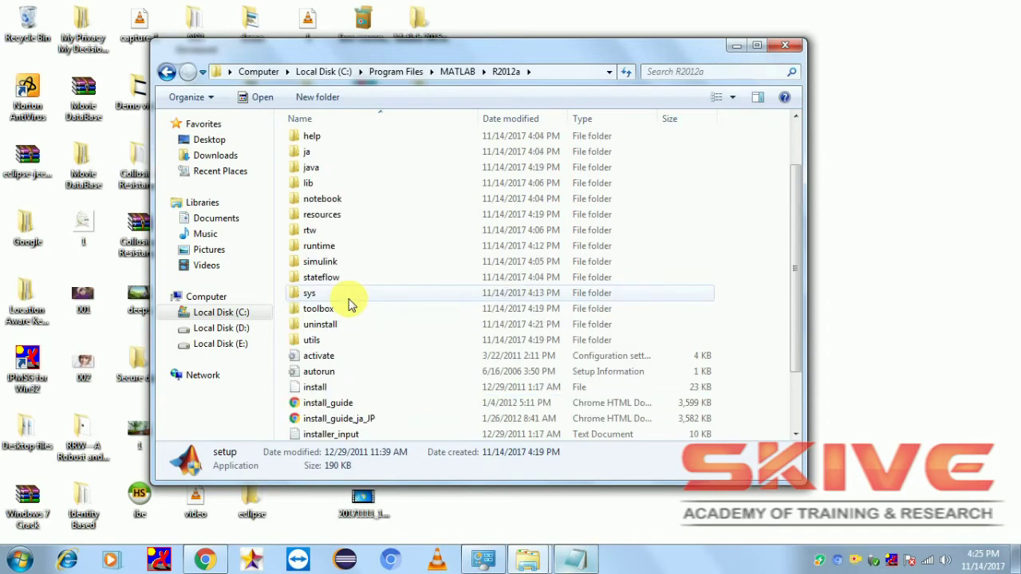
double_click(334, 162)
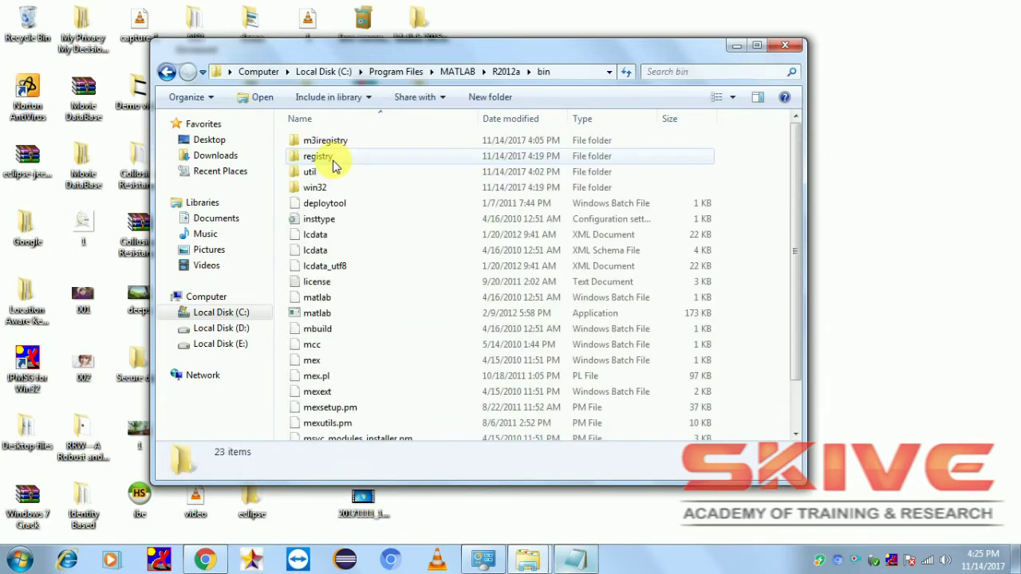
Create a desktop shortcut to the matlab application in the bin folder.
scroll(364, 330, down, 2)
click(333, 261)
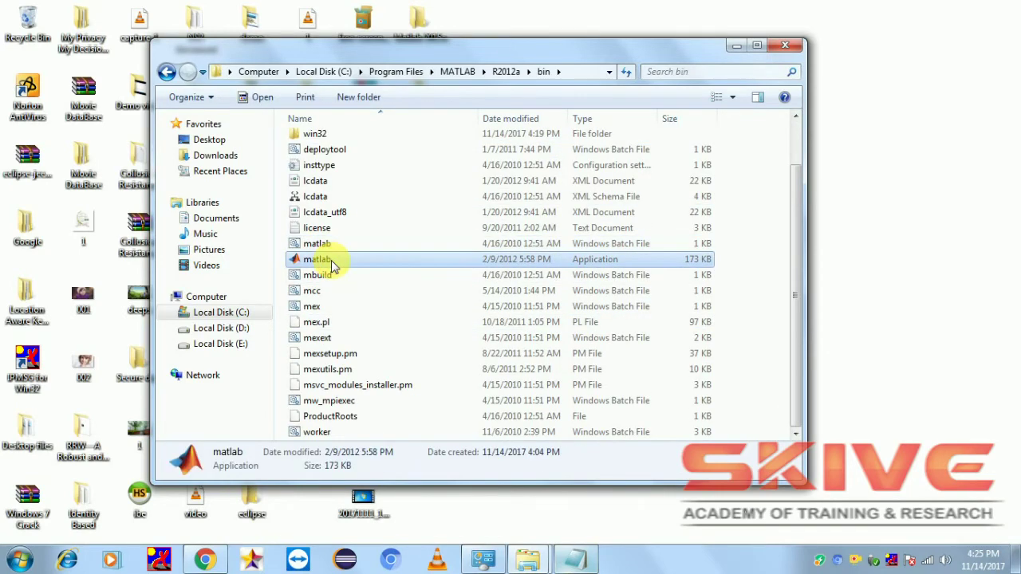
right_click(335, 265)
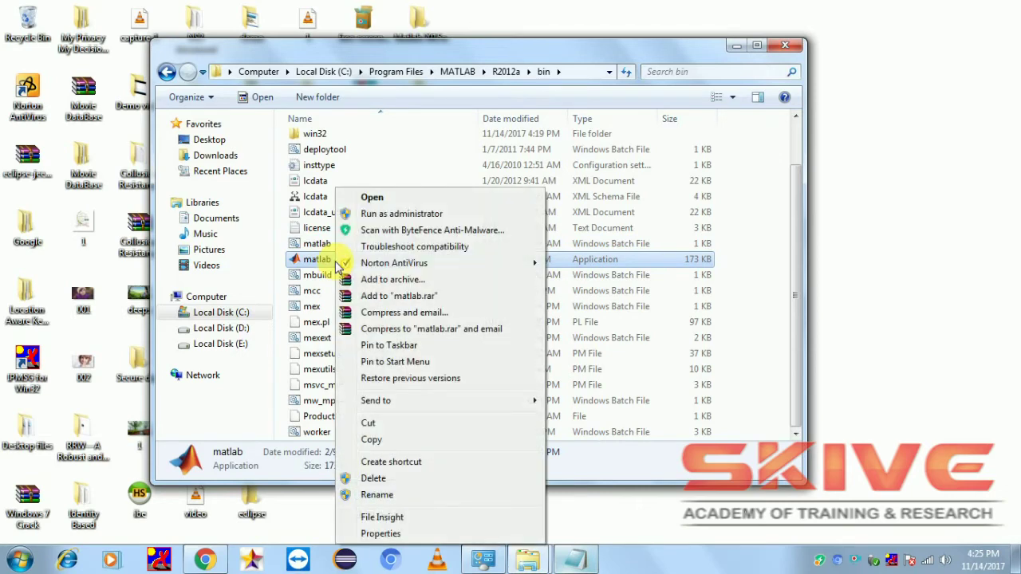
click(381, 462)
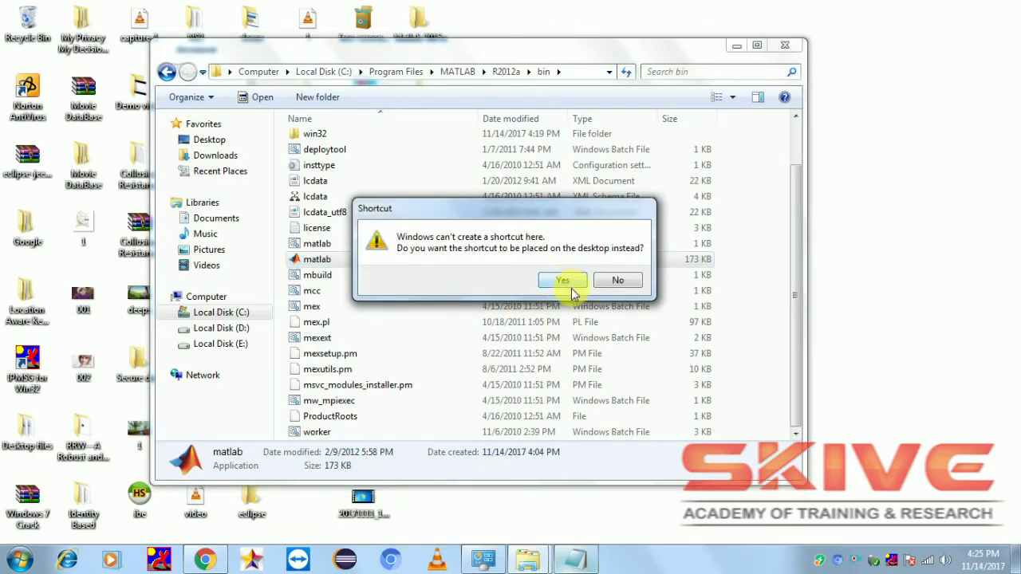
click(568, 286)
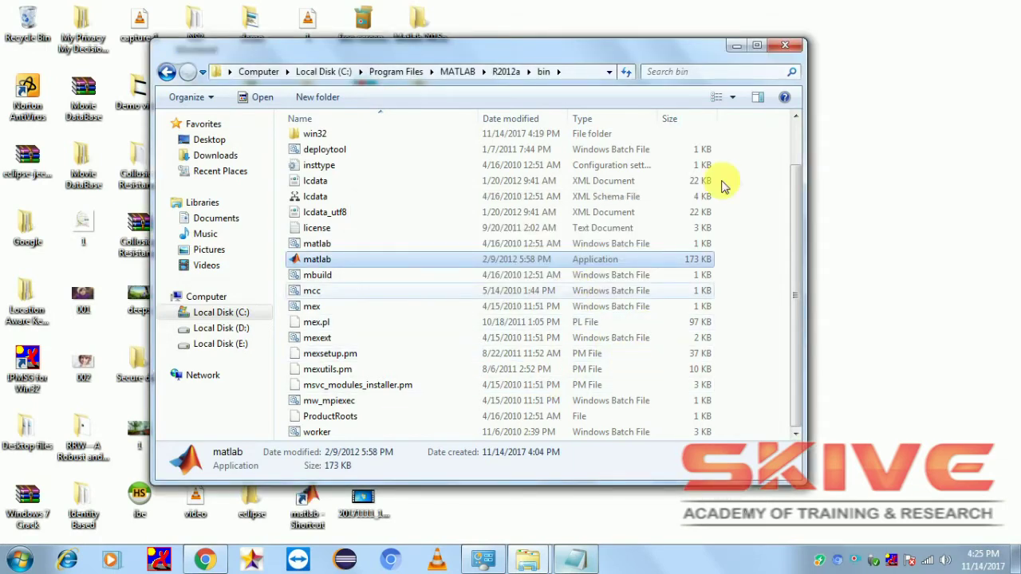
Minimize the bin folder window and launch MATLAB from its new desktop shortcut.
click(735, 46)
click(319, 498)
double_click(319, 499)
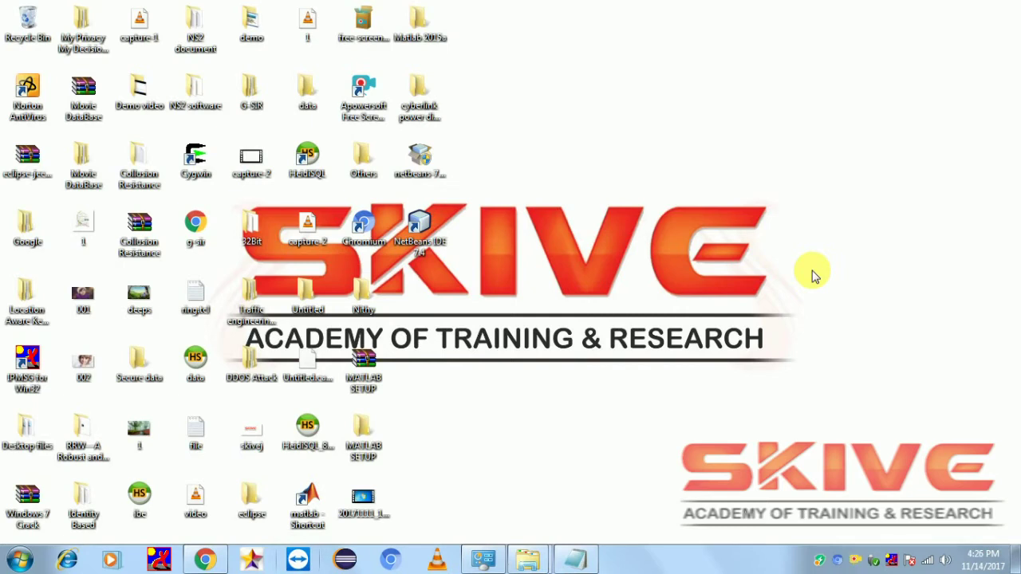
right_click(754, 268)
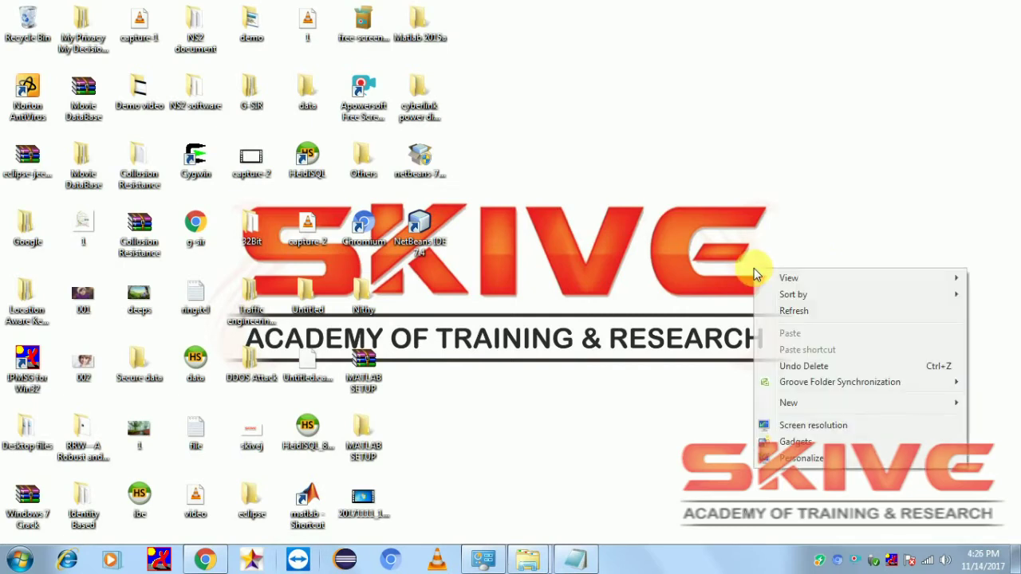
click(662, 318)
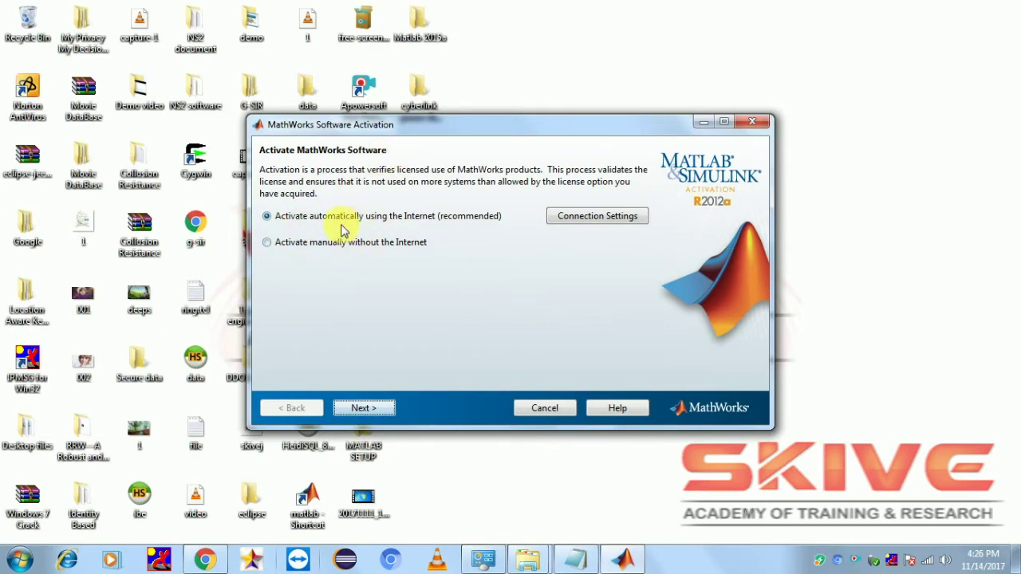
Choose manual activation without the Internet, using the full path to a license file.
click(285, 241)
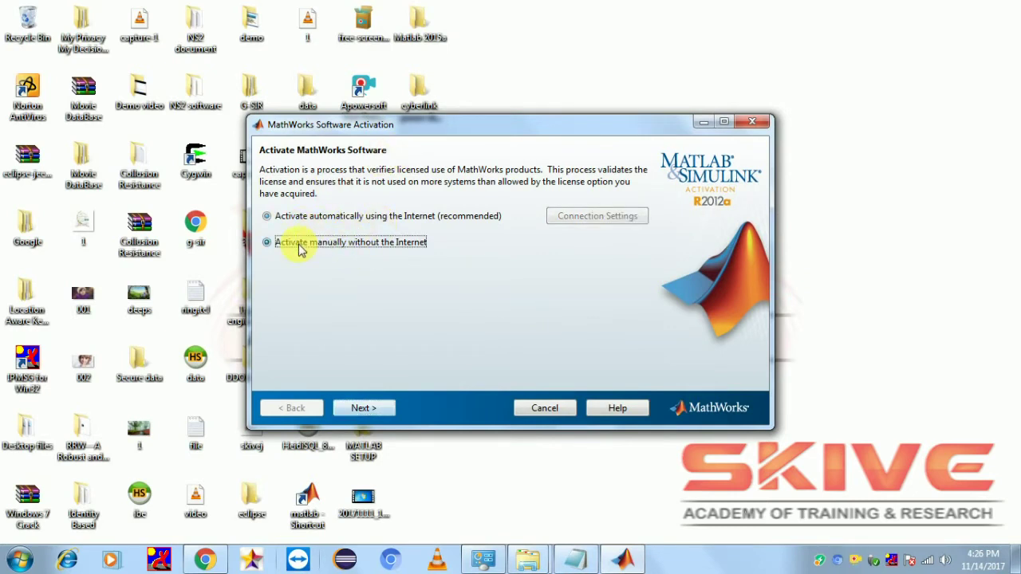
click(375, 409)
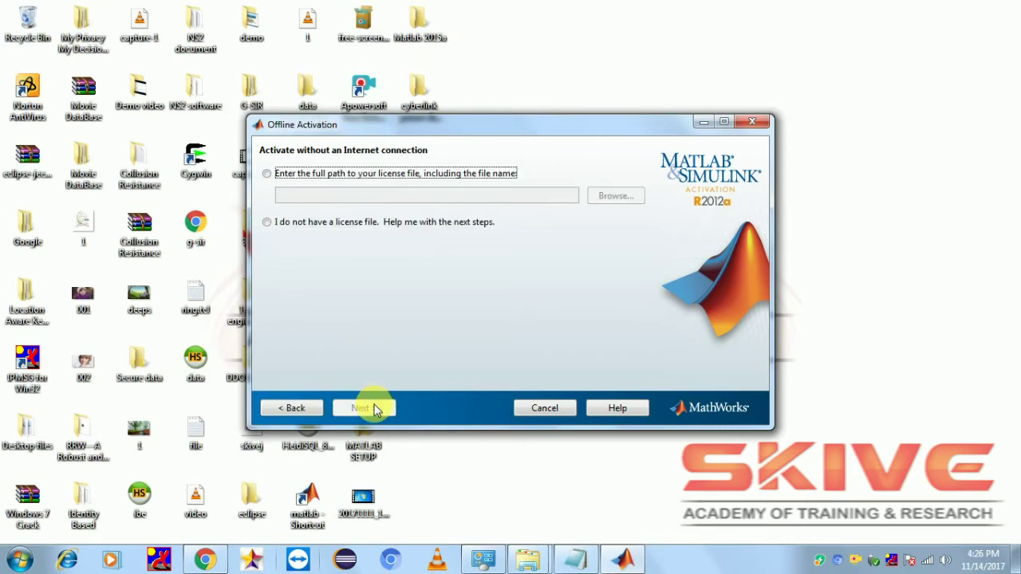
click(424, 177)
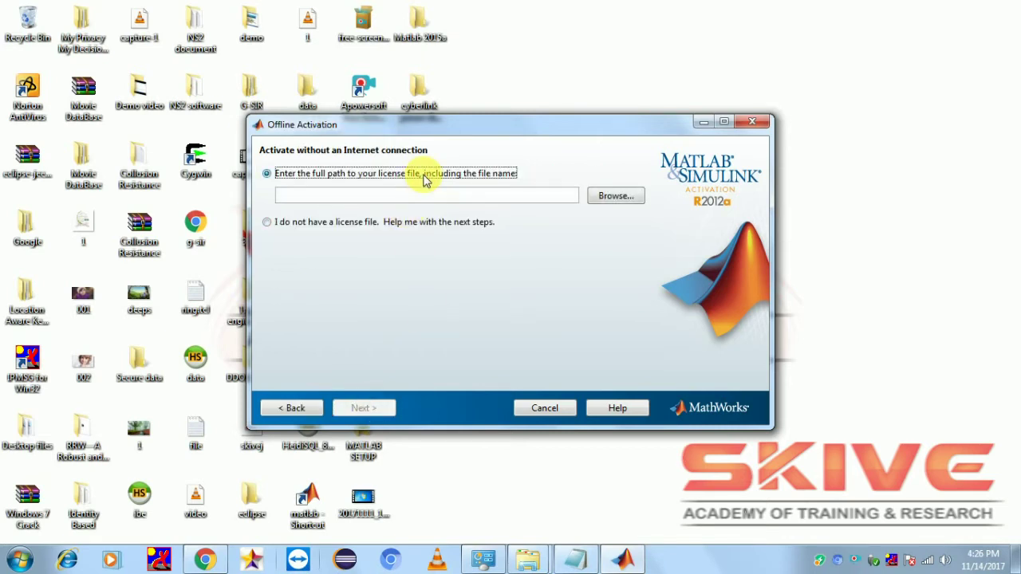
Select lic_standalone.dat from the desktop's MATLAB SETUP\crack folder as the license file and finish the activation.
click(614, 200)
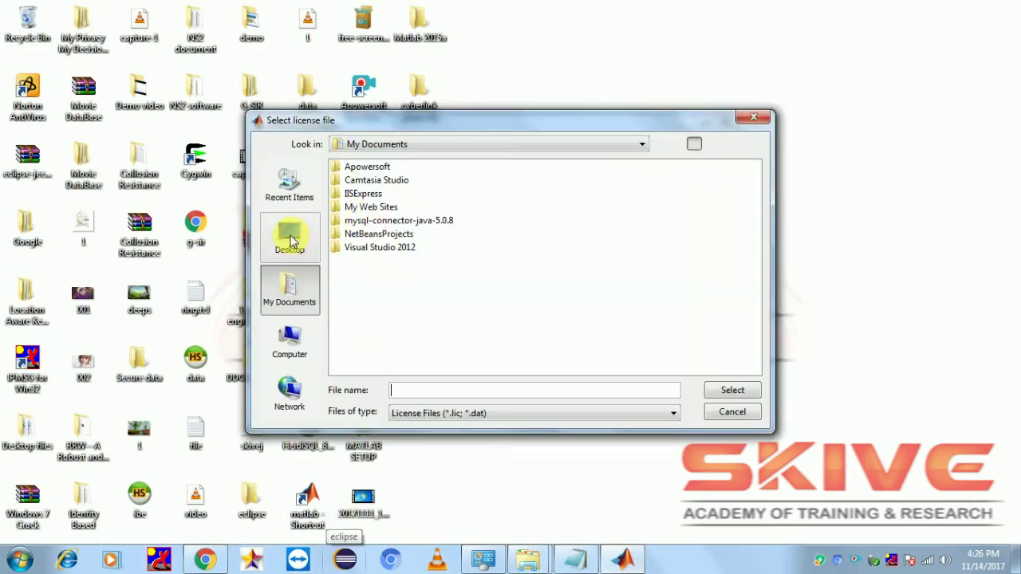
click(290, 241)
click(386, 248)
scroll(383, 252, down, 3)
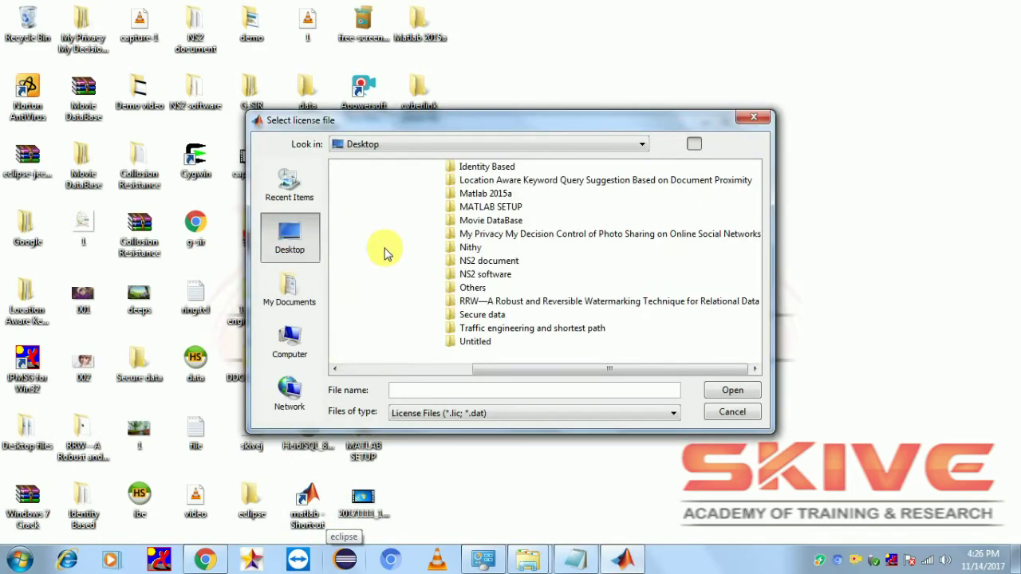
double_click(493, 206)
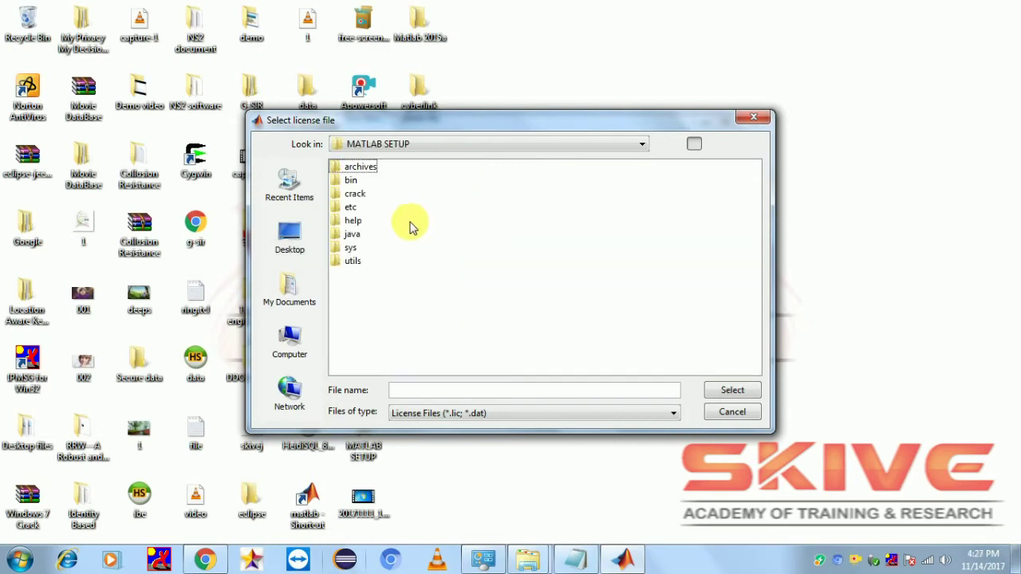
double_click(351, 193)
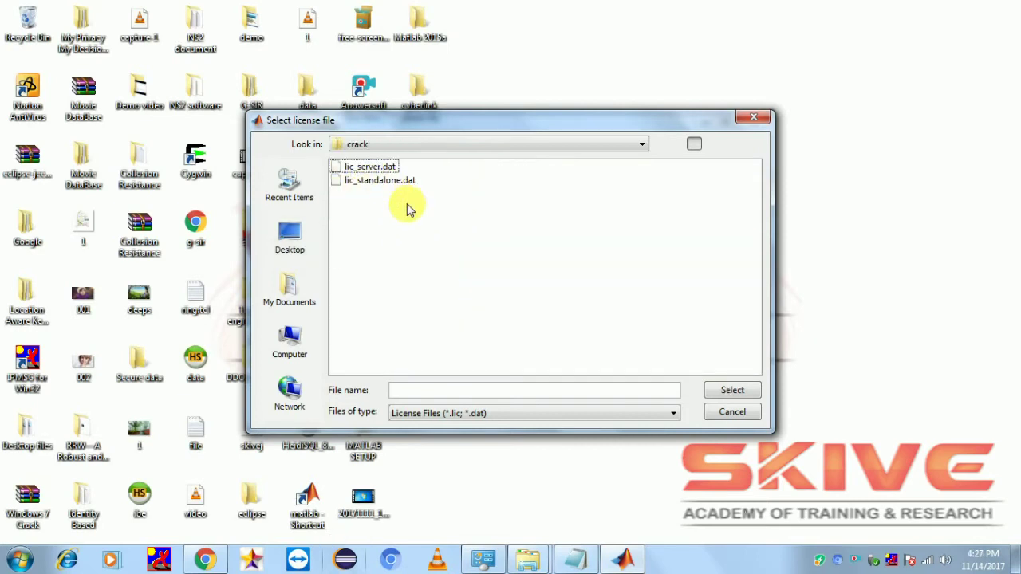
click(390, 183)
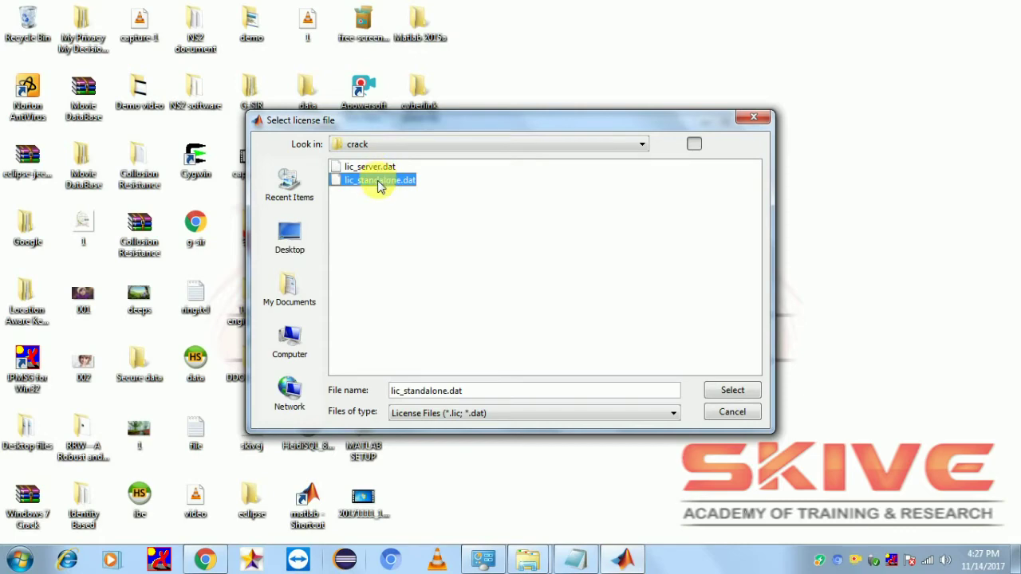
click(729, 390)
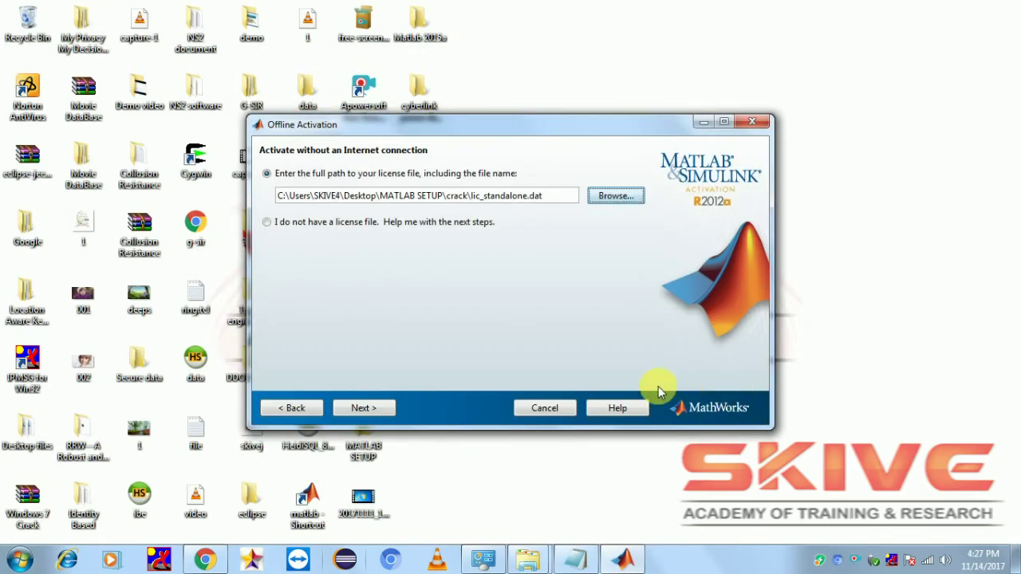
click(372, 407)
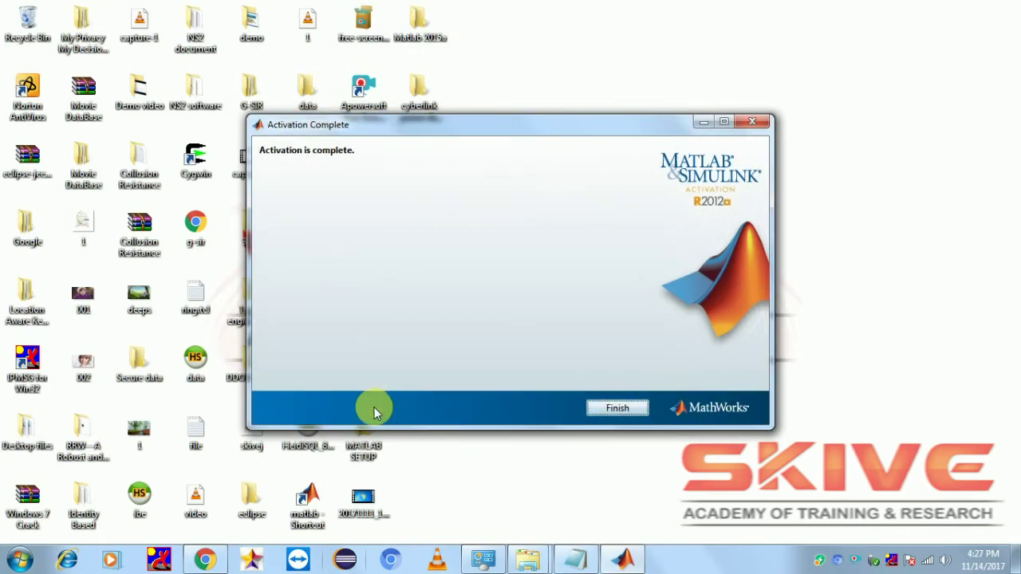
click(617, 408)
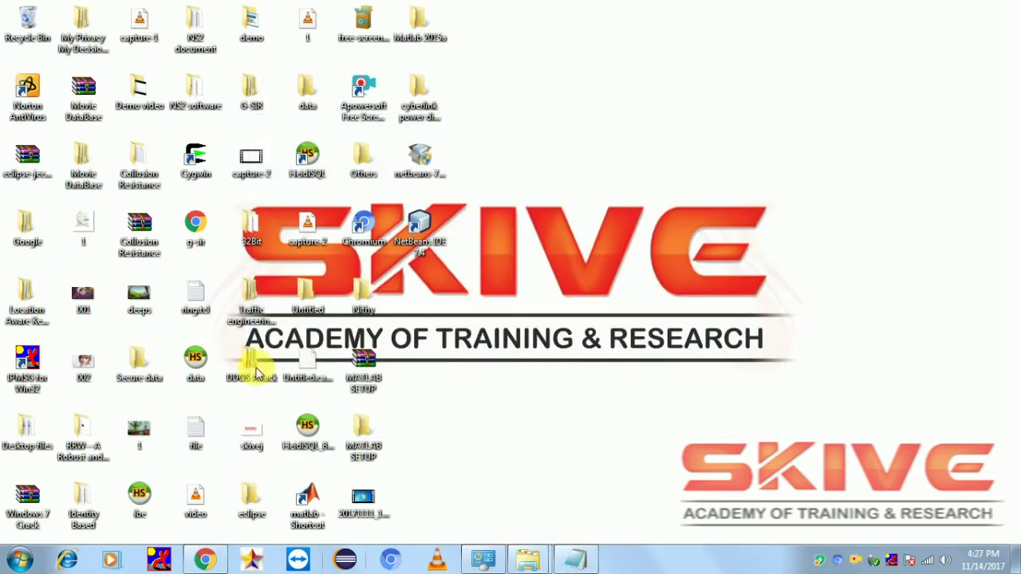
Launch MATLAB again from its desktop shortcut and minimize the restored bin folder window.
double_click(315, 502)
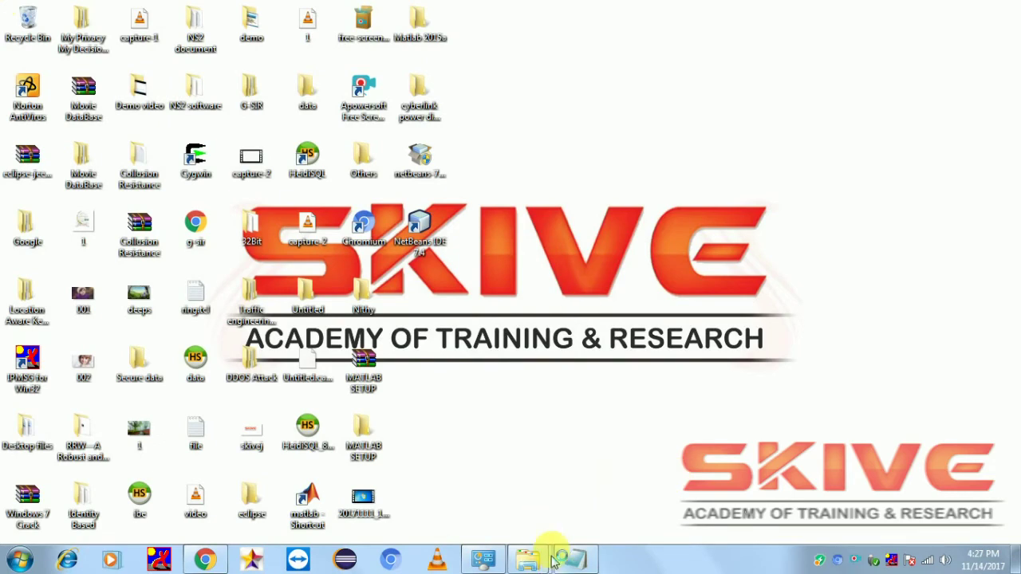
mouse_move(531, 559)
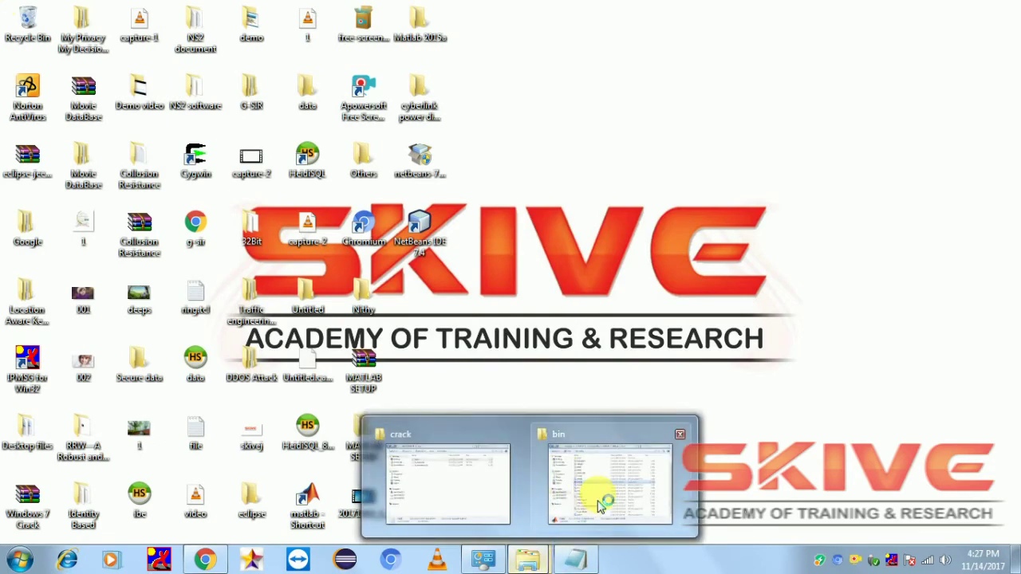
click(610, 478)
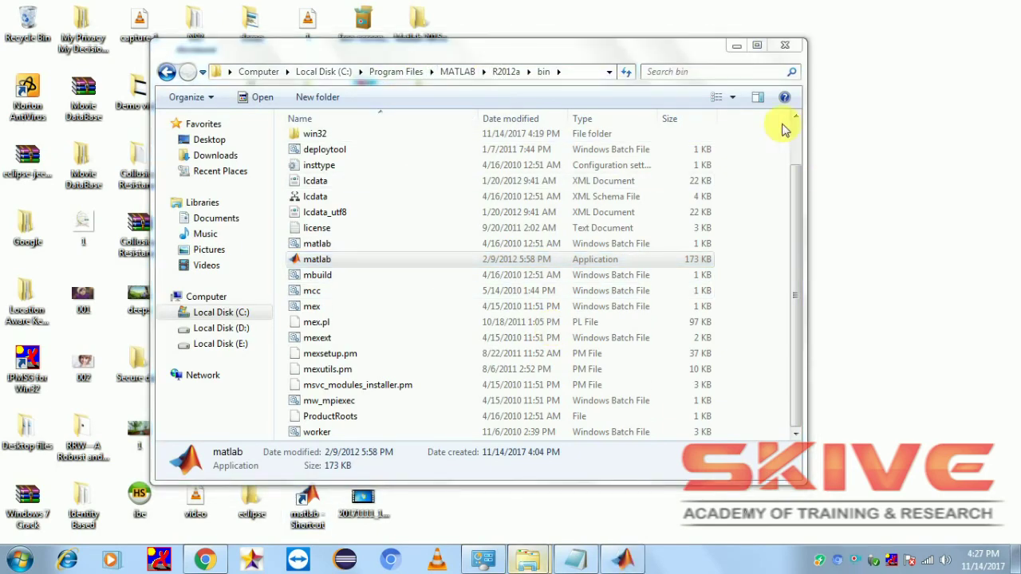
click(735, 46)
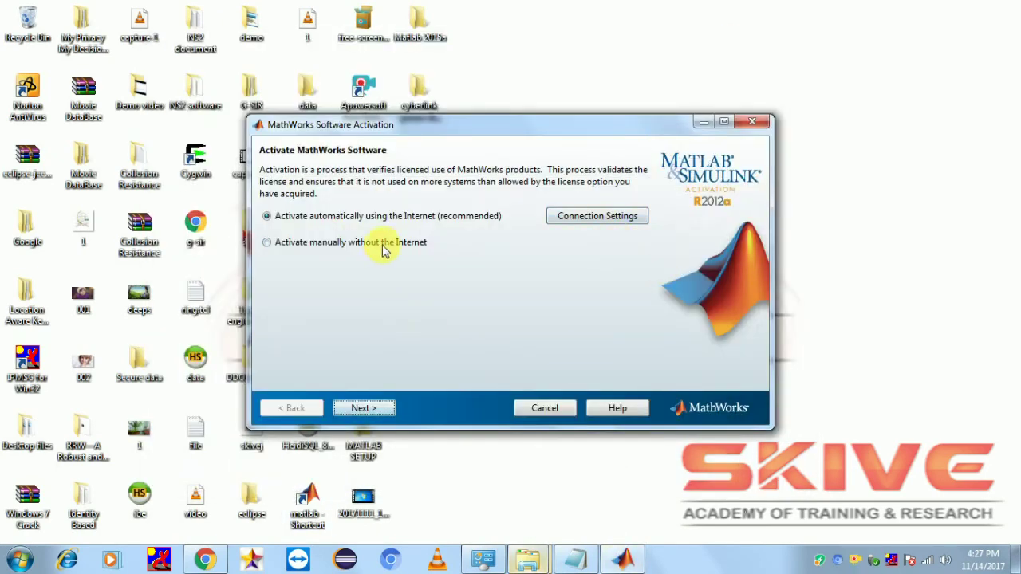
Minimize the activation window and copy lic_standalone.dat from the MATLAB SETUP\crack folder.
click(702, 120)
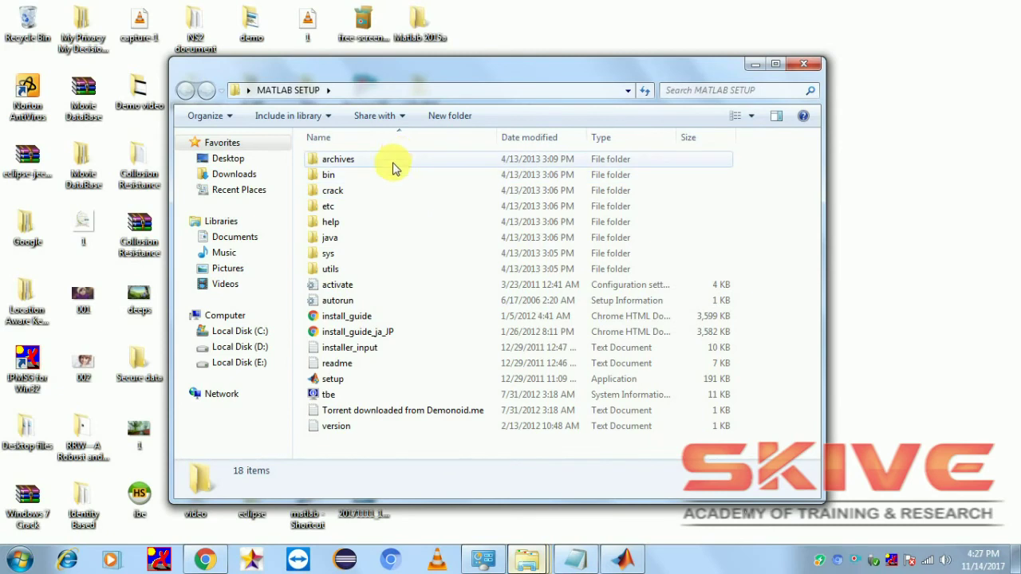
double_click(388, 190)
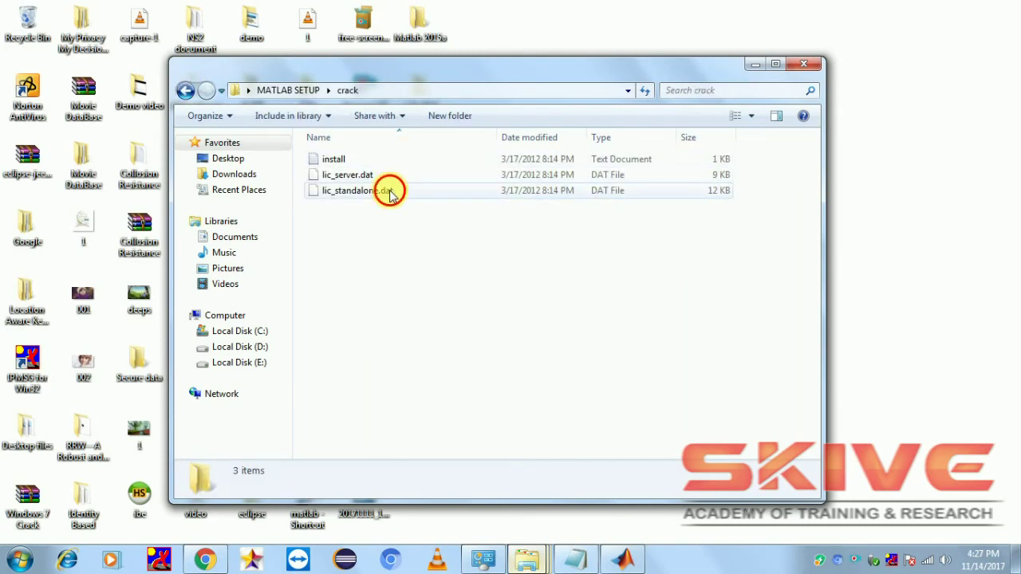
click(391, 196)
right_click(391, 196)
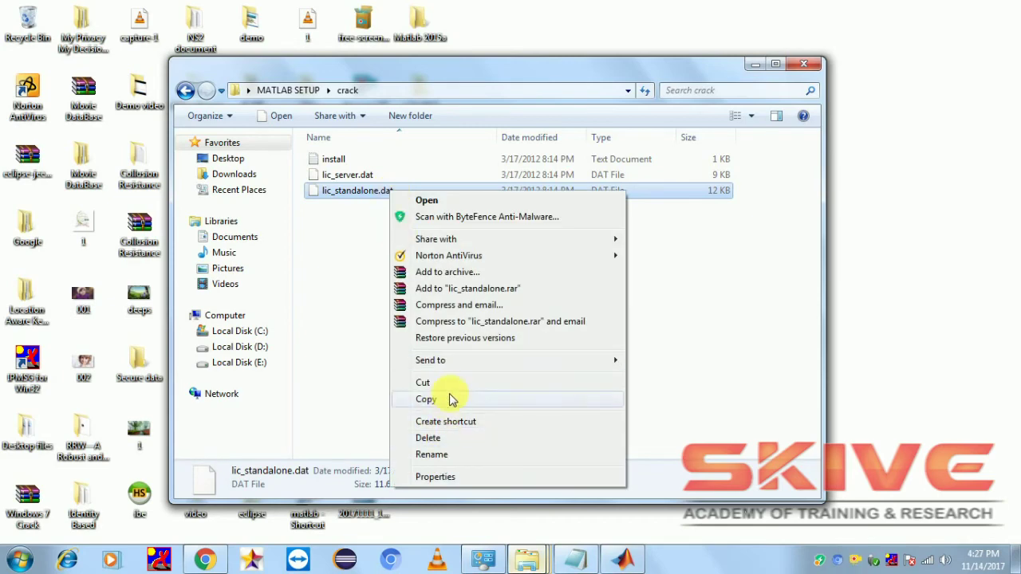
click(452, 400)
click(185, 90)
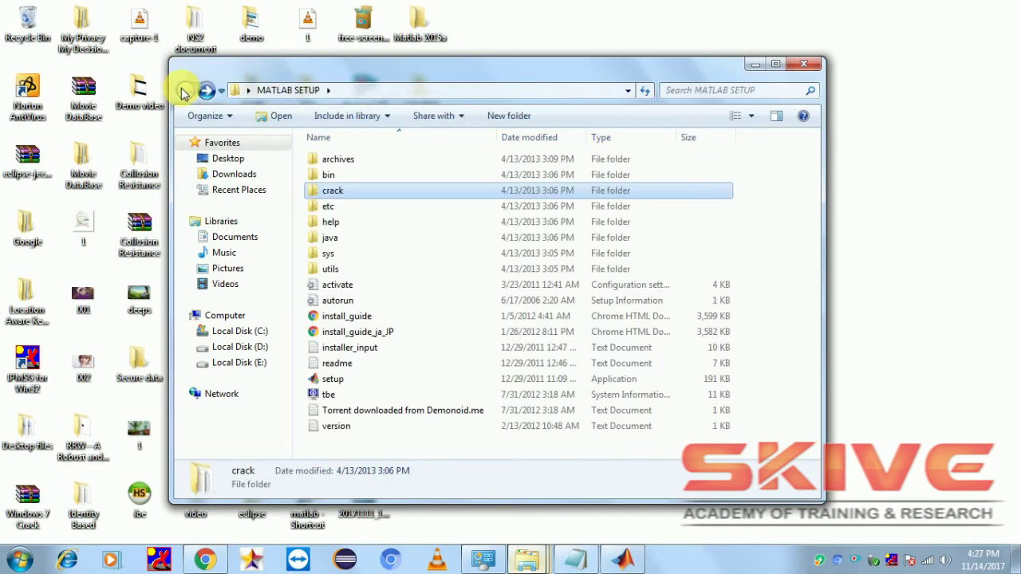
double_click(329, 175)
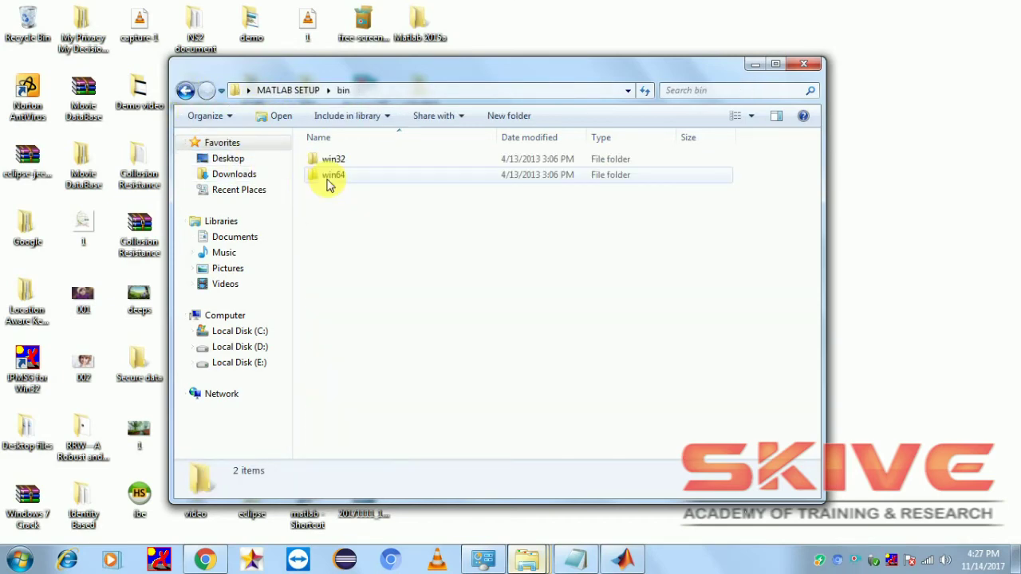
click(186, 90)
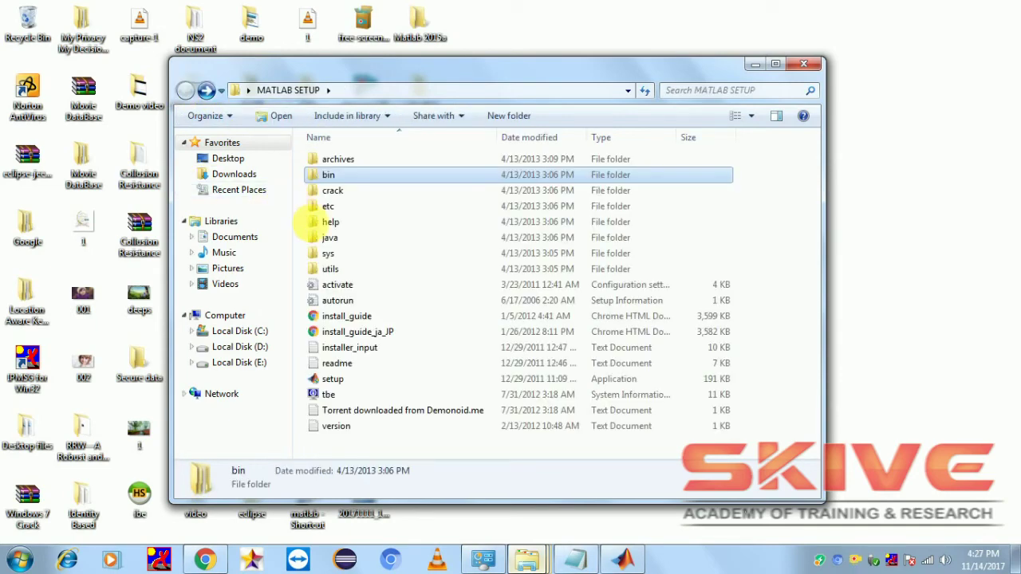
Minimize the MATLAB SETUP window, restore the installed bin folder window, and go up to the R2012a folder.
click(753, 65)
mouse_move(524, 568)
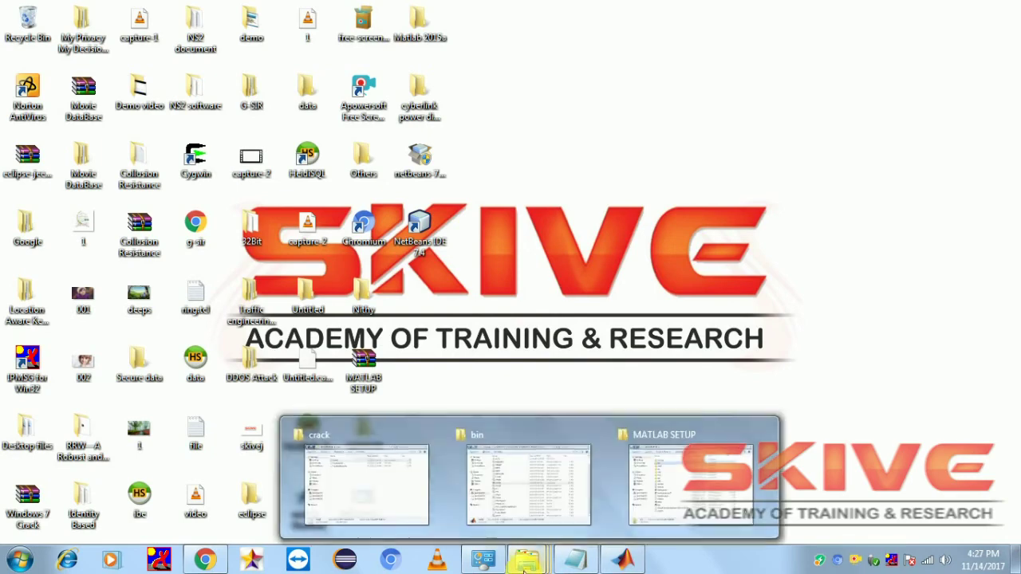
click(540, 470)
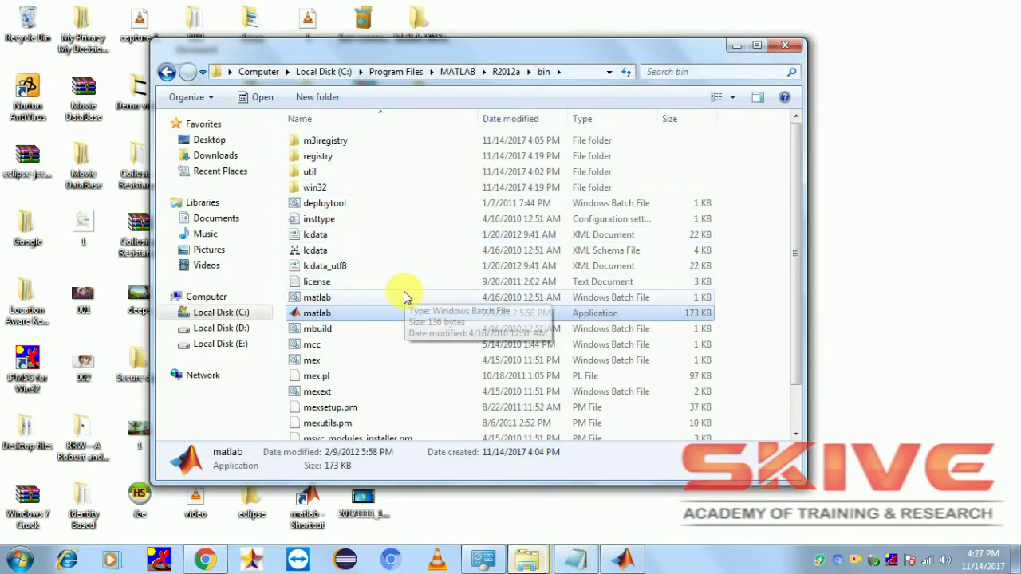
scroll(403, 295, down, 2)
scroll(403, 295, up, 2)
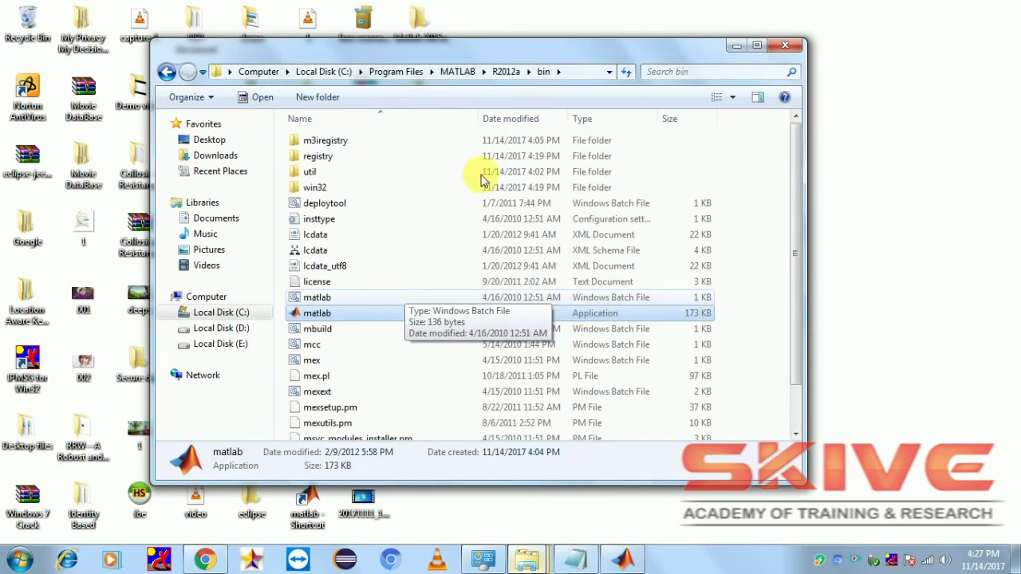
click(502, 71)
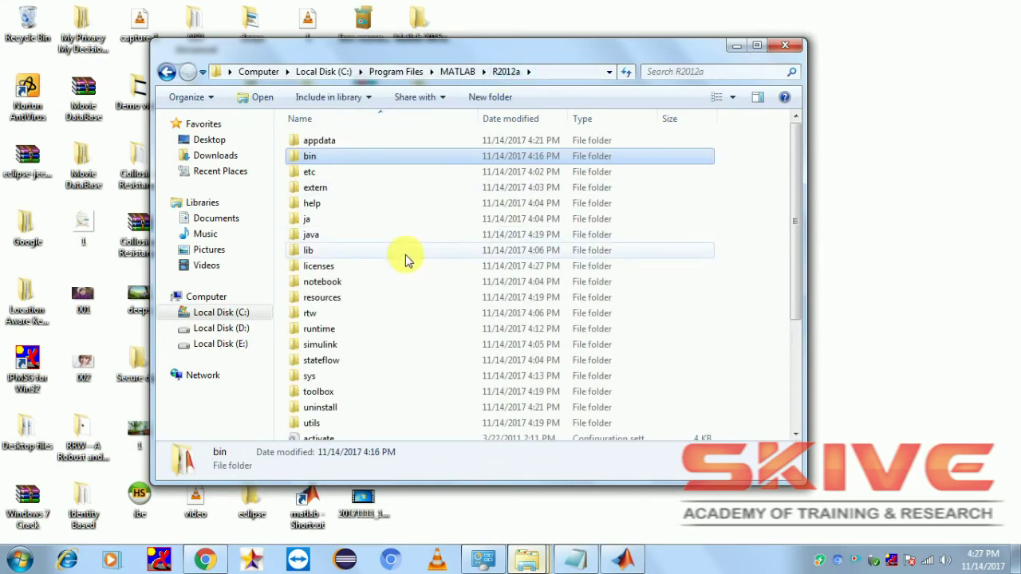
Paste the copied lic_standalone.dat into the licenses folder inside R2012a and close the folder window.
scroll(405, 260, down, 4)
scroll(374, 385, up, 4)
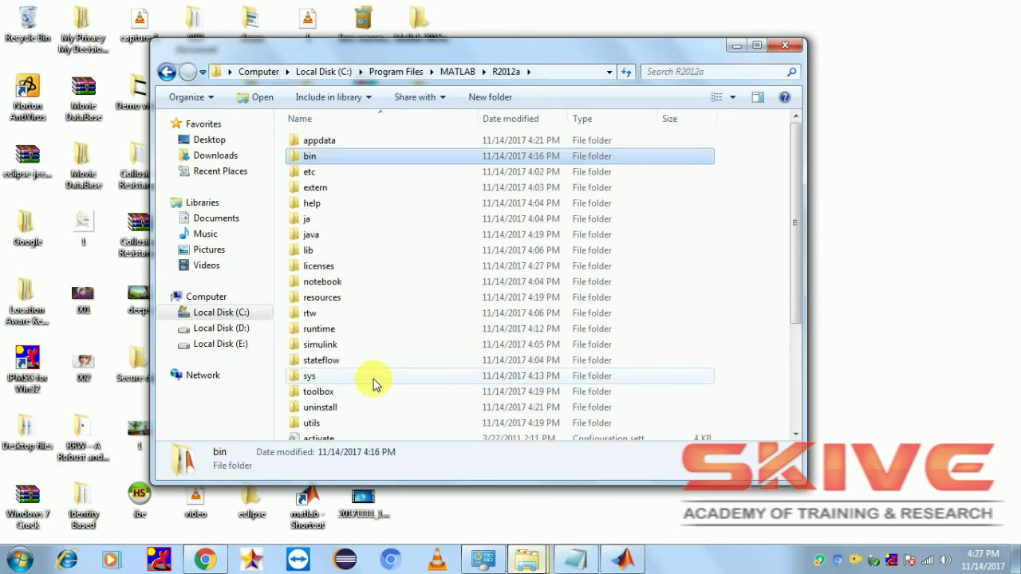
double_click(363, 268)
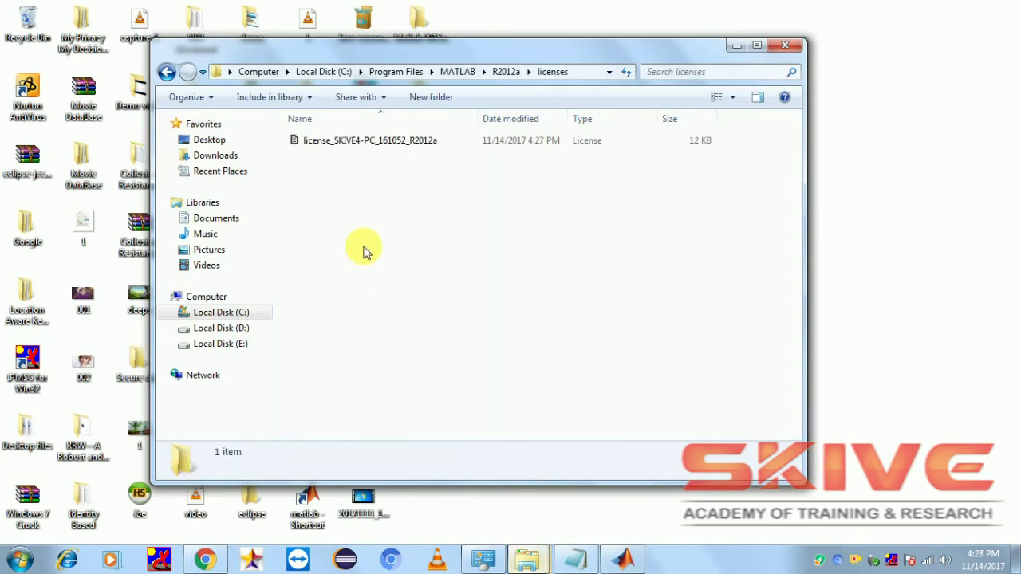
right_click(363, 247)
click(398, 351)
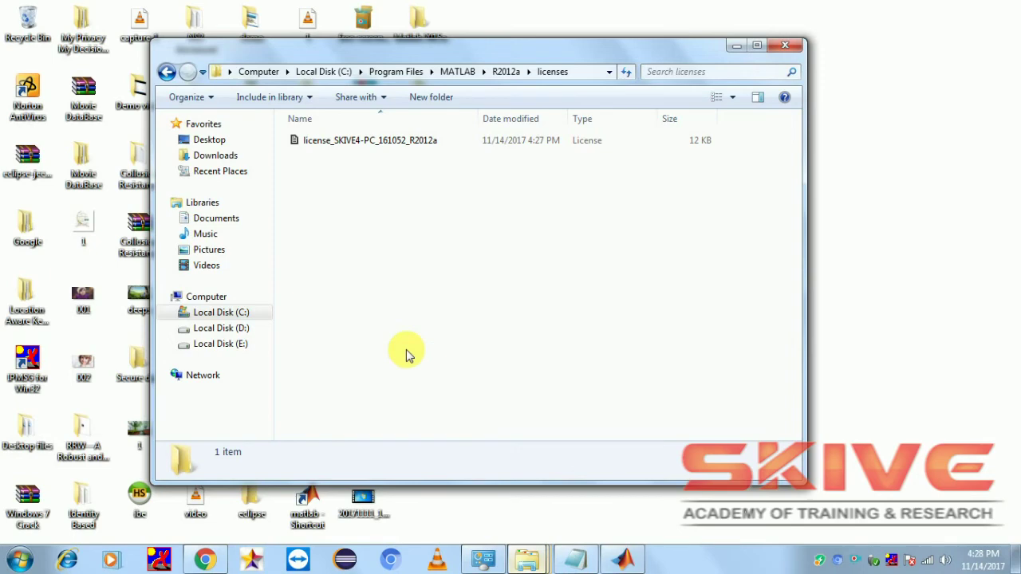
click(500, 340)
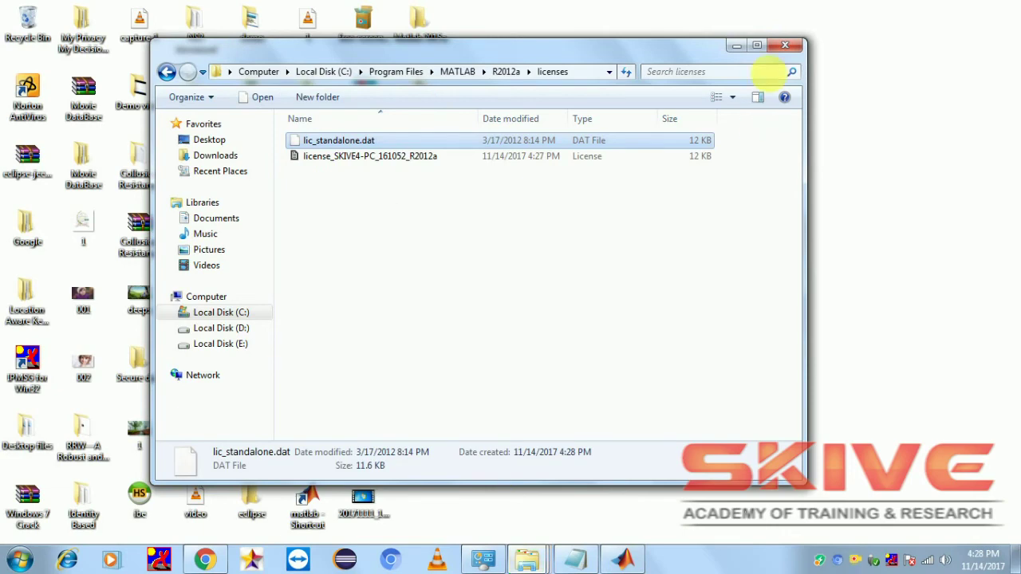
click(787, 49)
Restore the MathWorks activation window and choose manual activation without the Internet using a license file path.
mouse_move(592, 564)
click(624, 560)
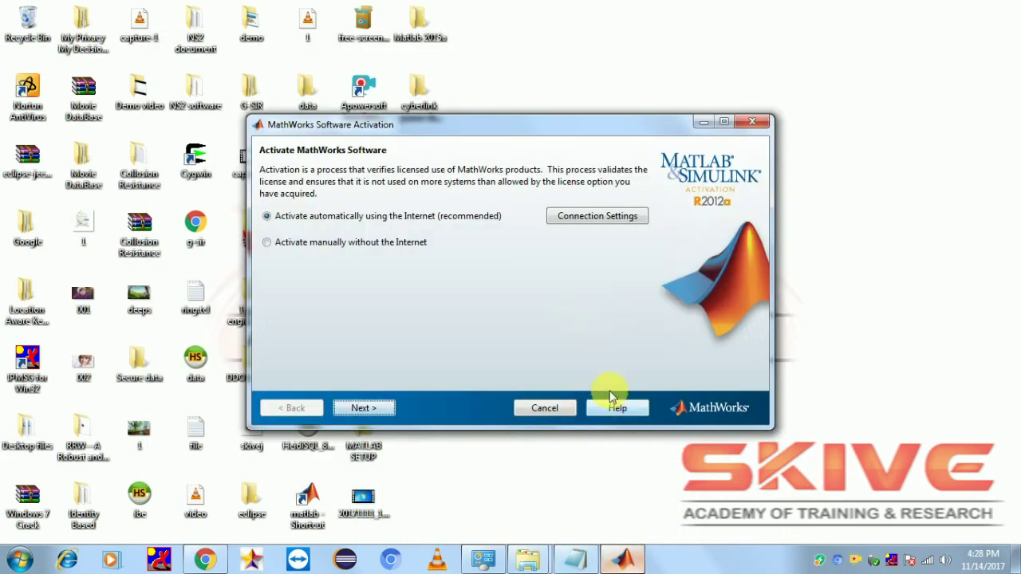
click(383, 244)
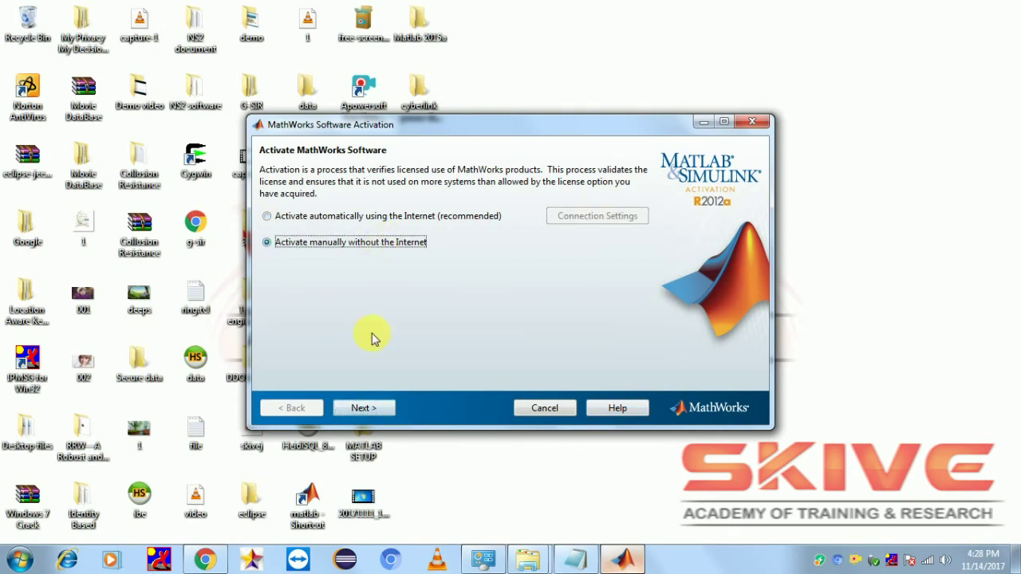
click(360, 408)
click(421, 172)
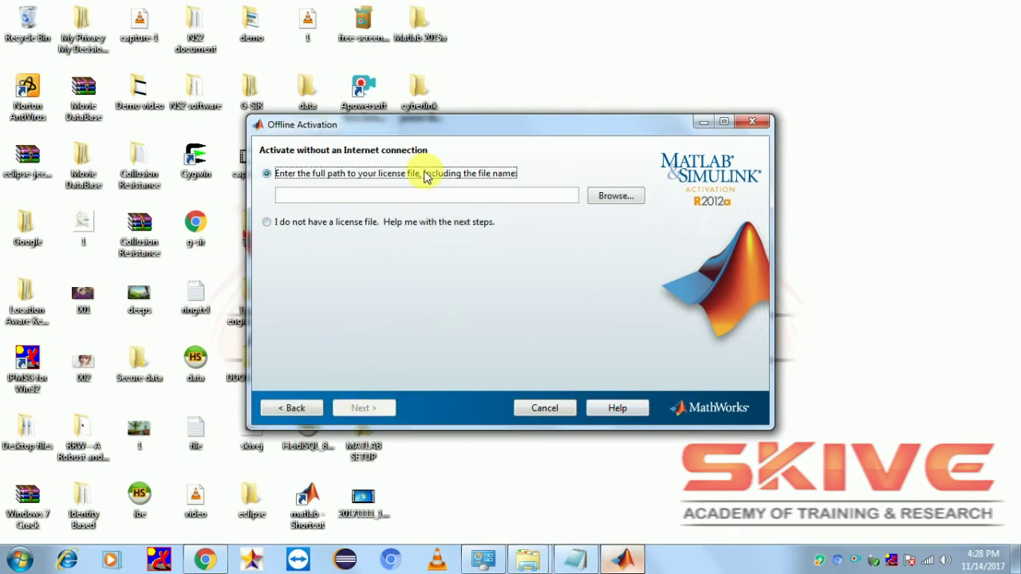
Browse to lic_standalone.dat in the desktop's MATLAB SETUP\crack folder as the license file and finish the offline activation.
click(606, 199)
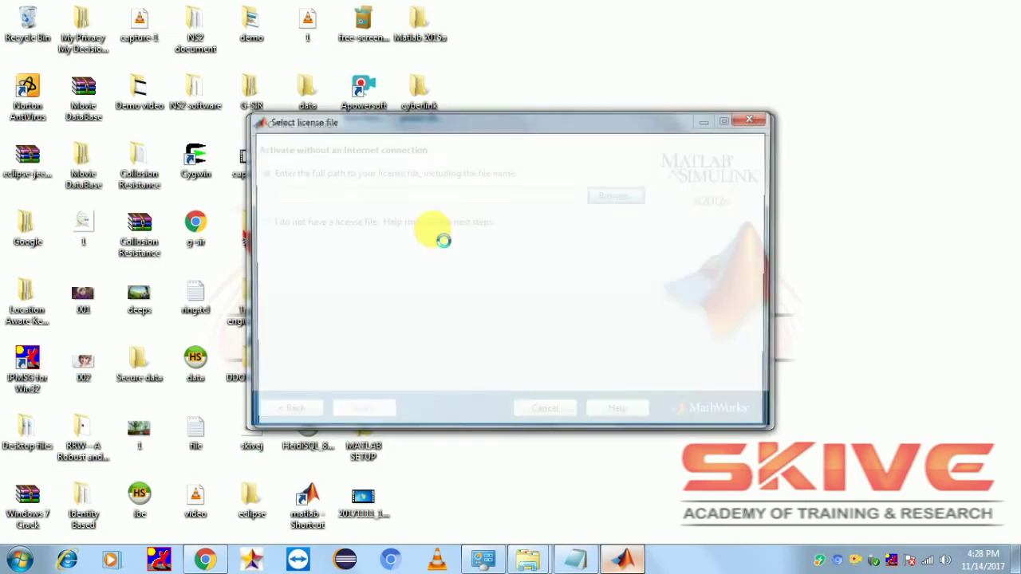
click(303, 242)
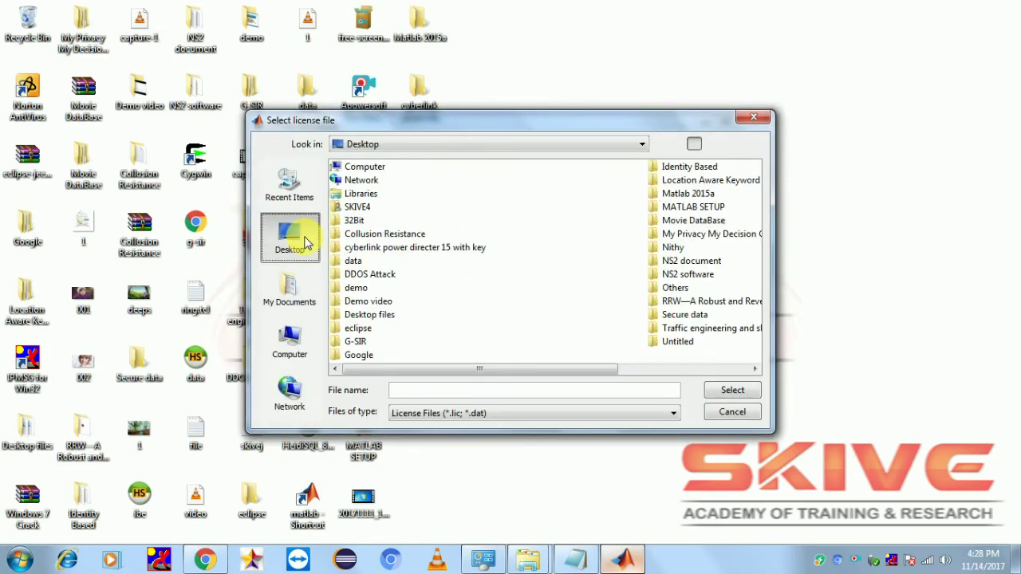
click(663, 302)
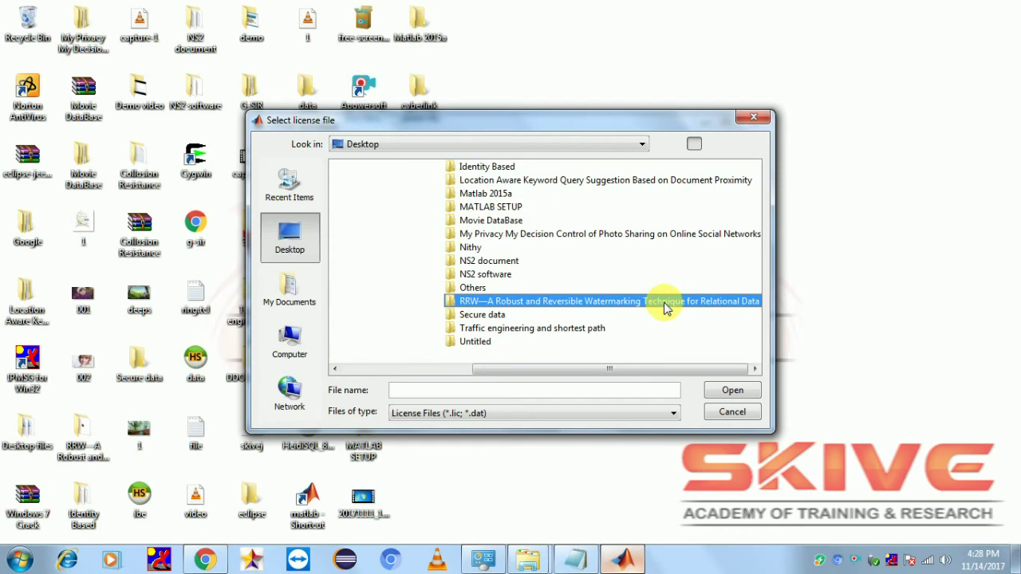
double_click(517, 207)
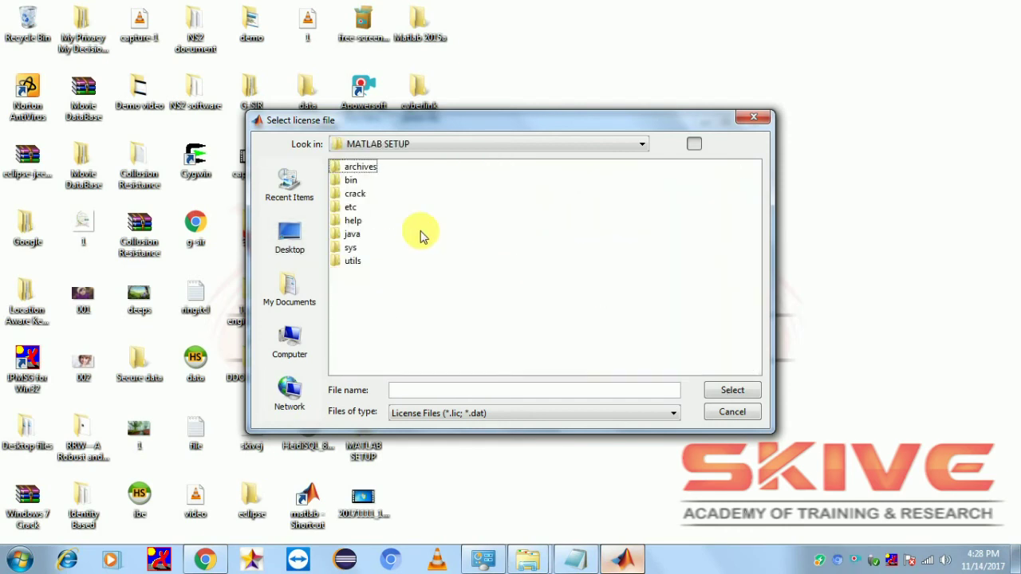
double_click(353, 195)
click(371, 180)
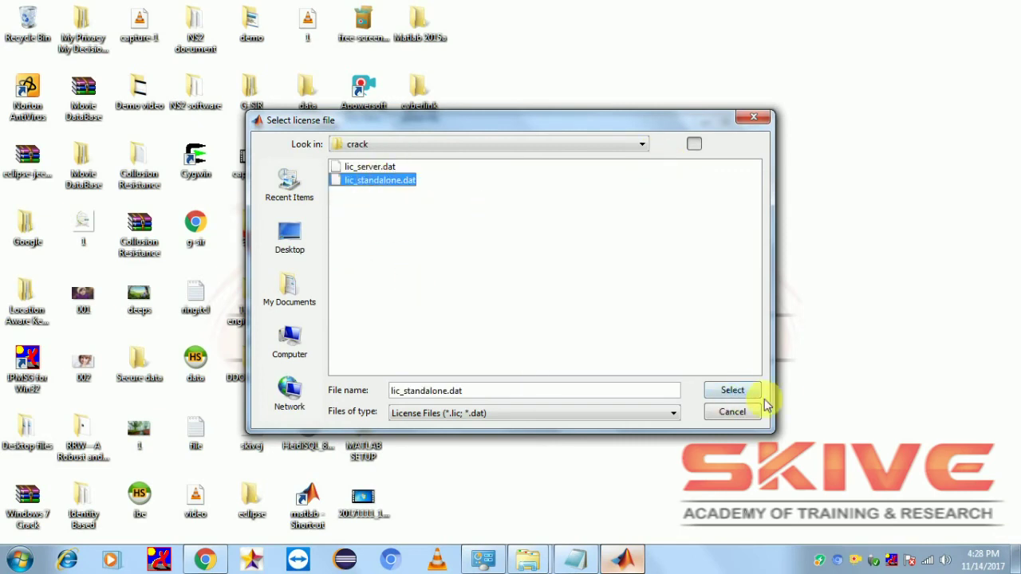
click(732, 389)
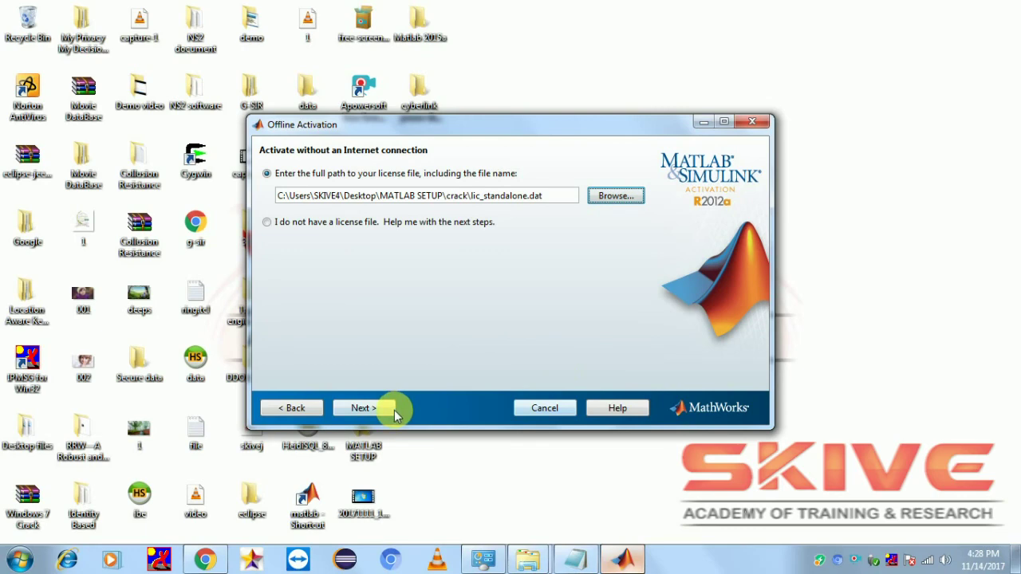
click(367, 409)
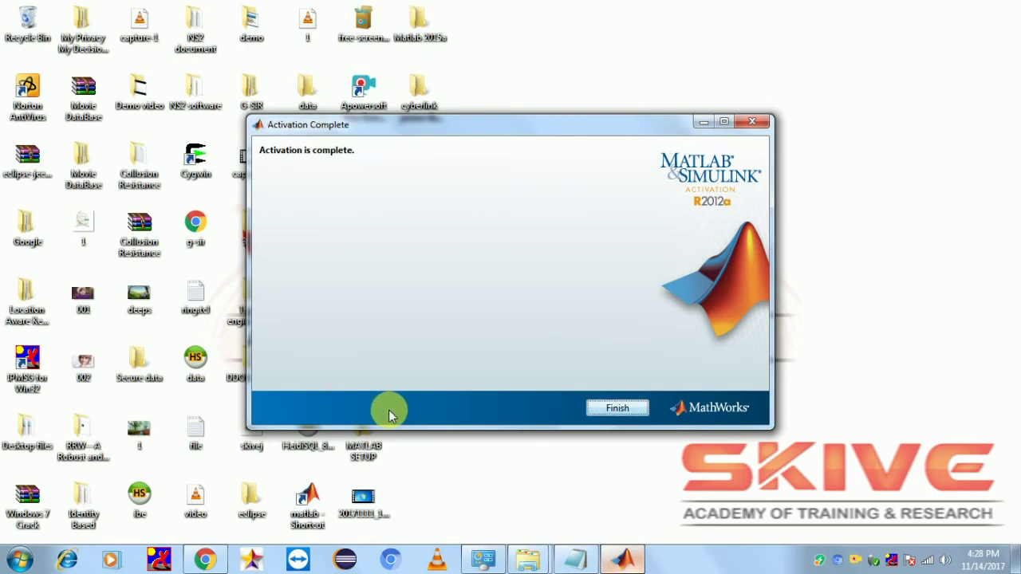
click(619, 405)
right_click(683, 335)
click(709, 378)
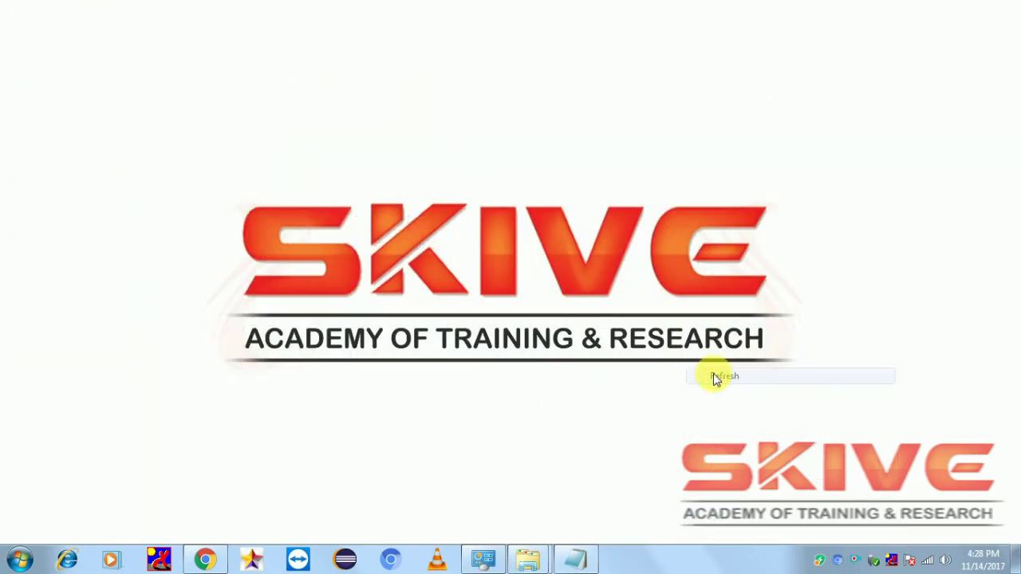
key(super)
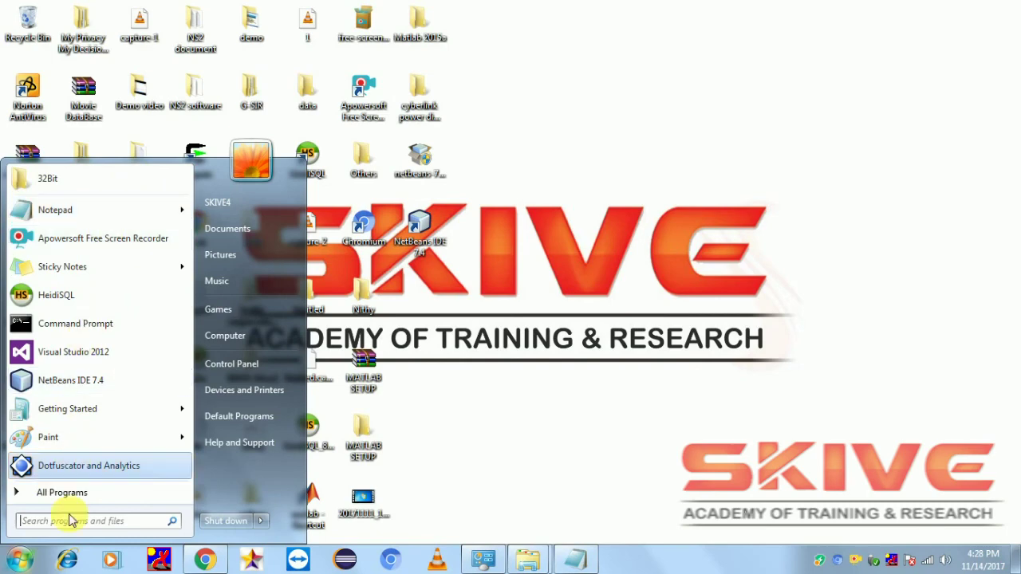
click(535, 460)
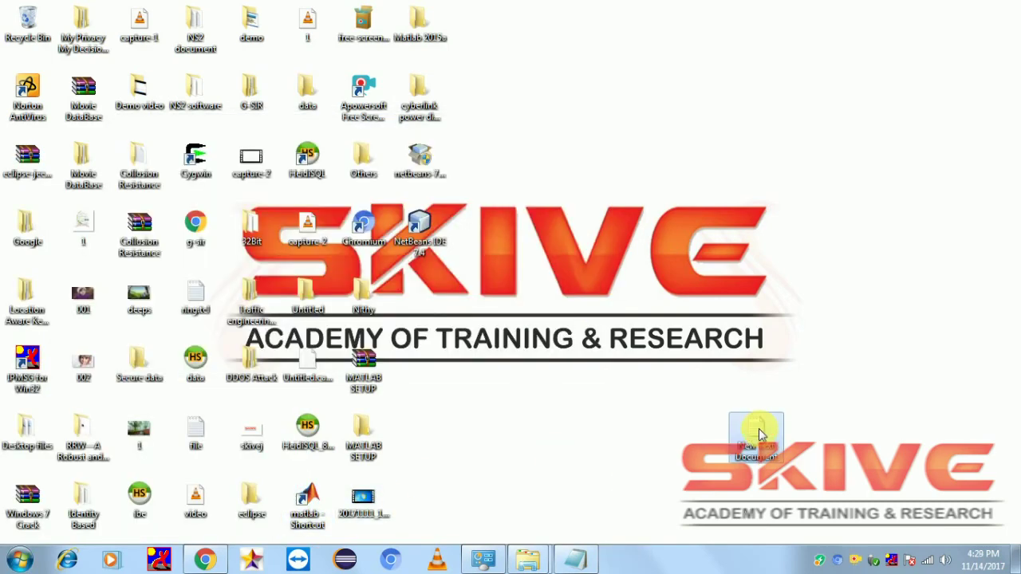
Write "have to restart to open the software" and "thanks for watching." in the desktop's New Text Document in Notepad, then minimize it.
double_click(756, 431)
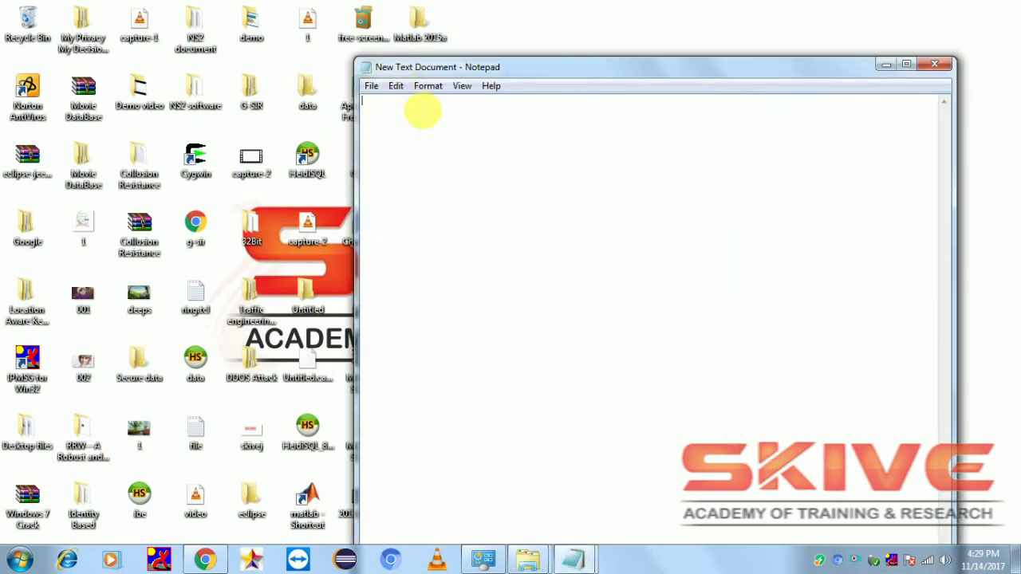
text(hanks for watching.)
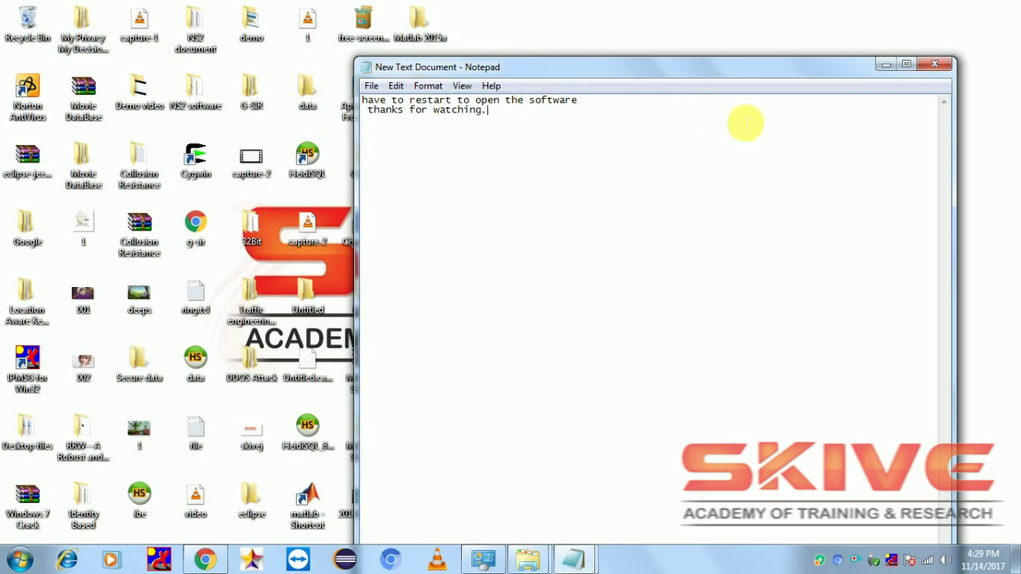
click(887, 65)
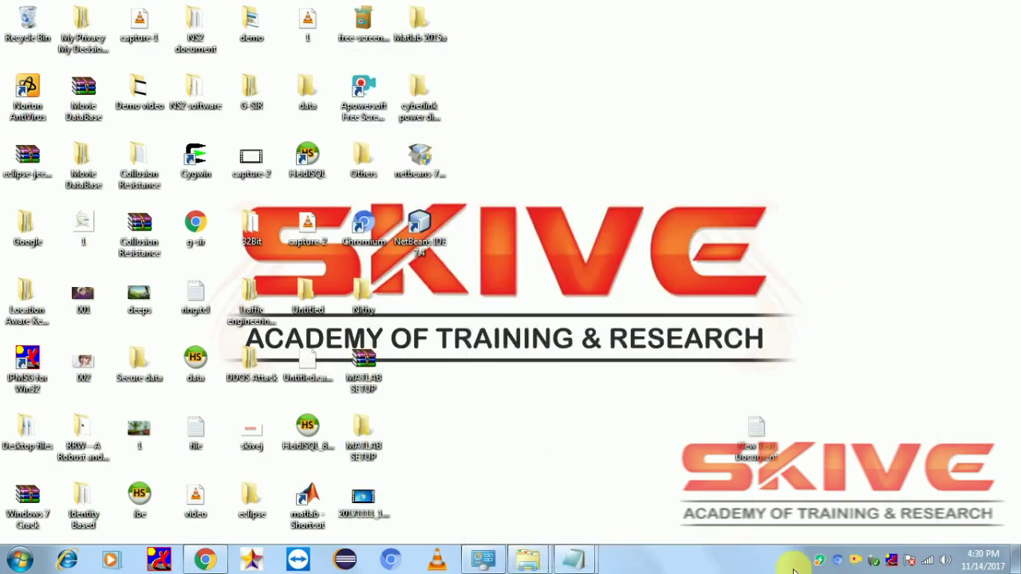